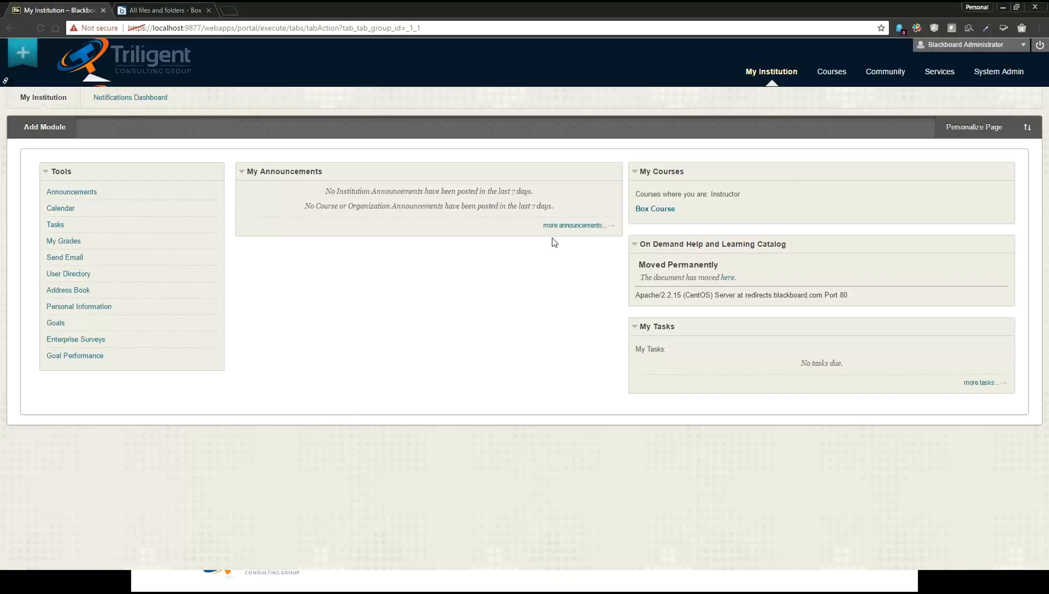
Add a tool link named Box Sync, of type Box Sync and available to users, to the Box Course menu
click(831, 77)
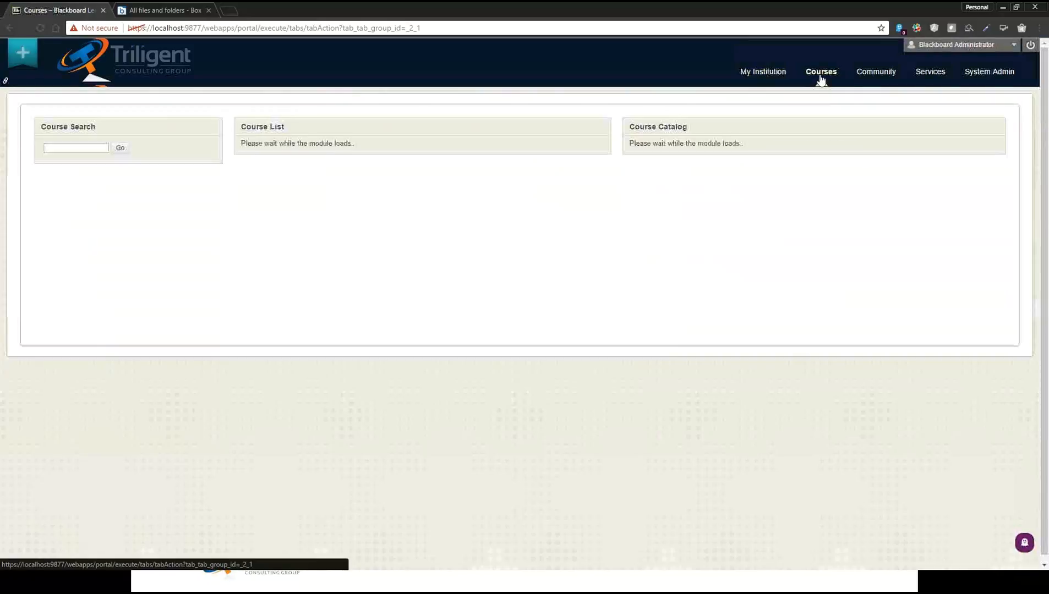
click(306, 165)
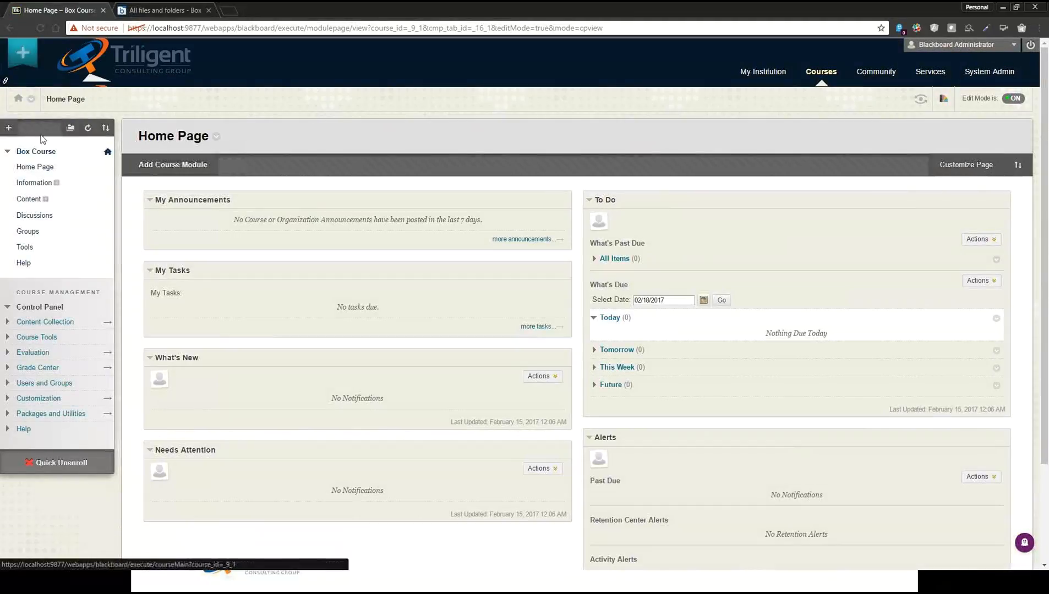
click(9, 128)
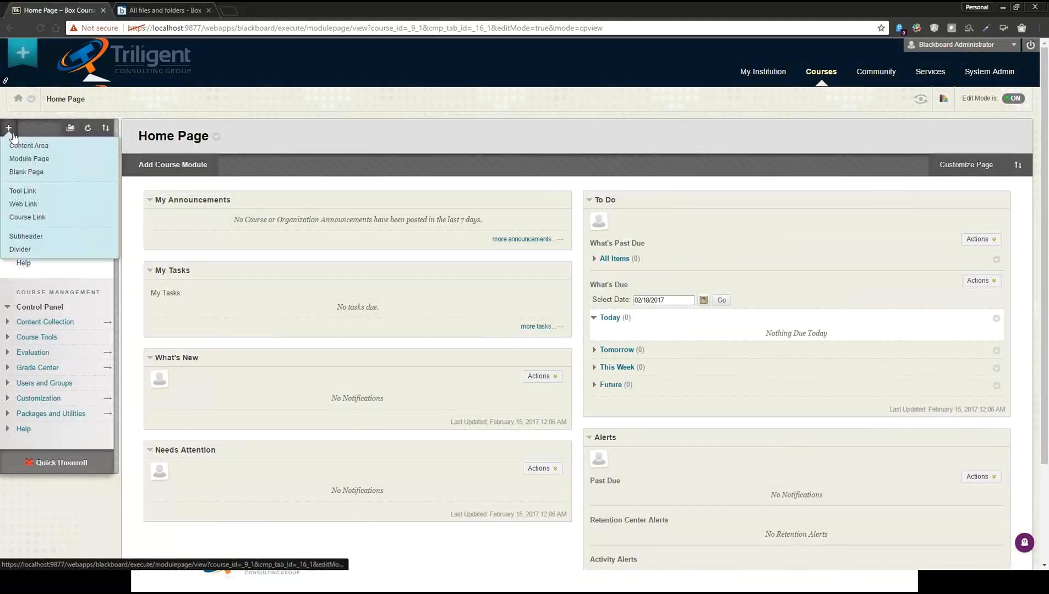
click(28, 191)
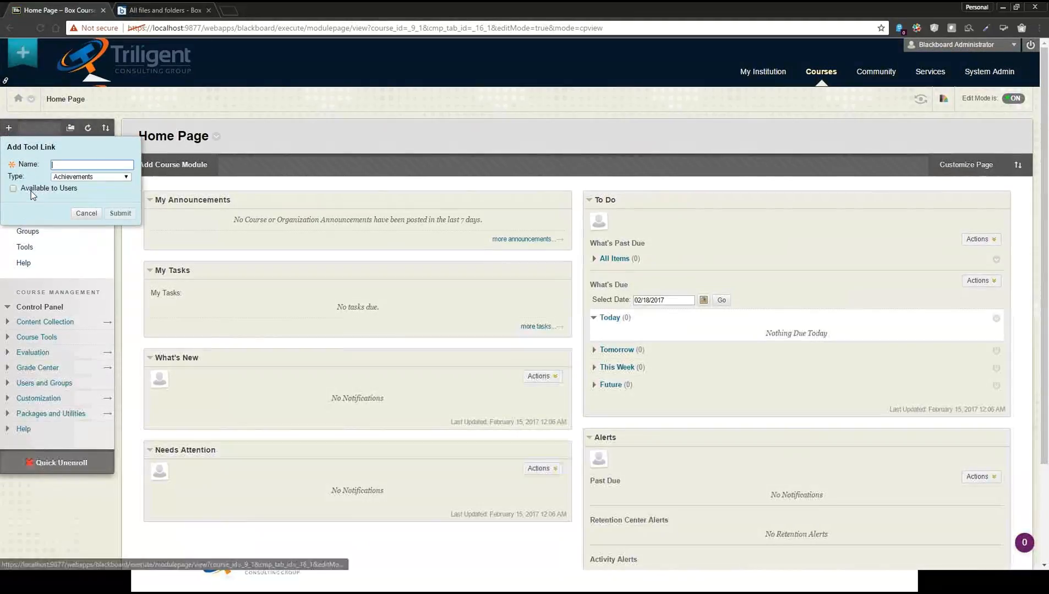
text(Box Sync)
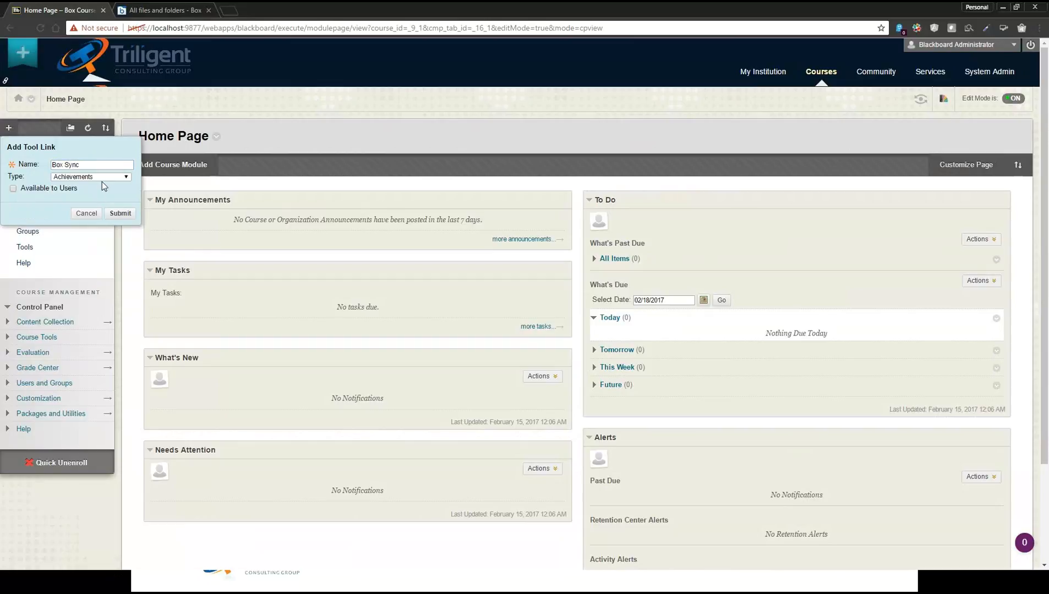
click(102, 182)
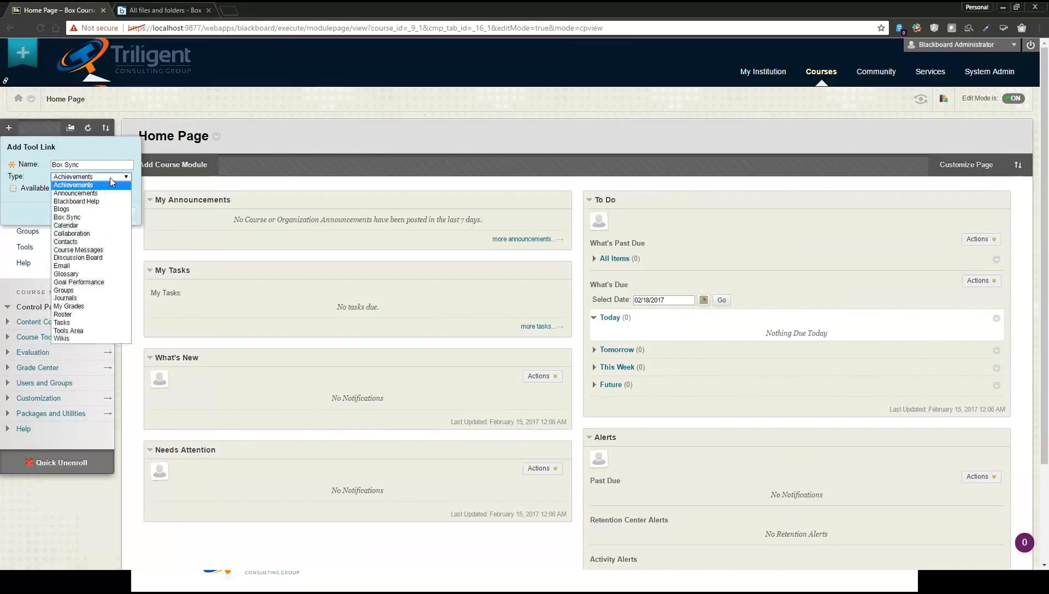
click(92, 219)
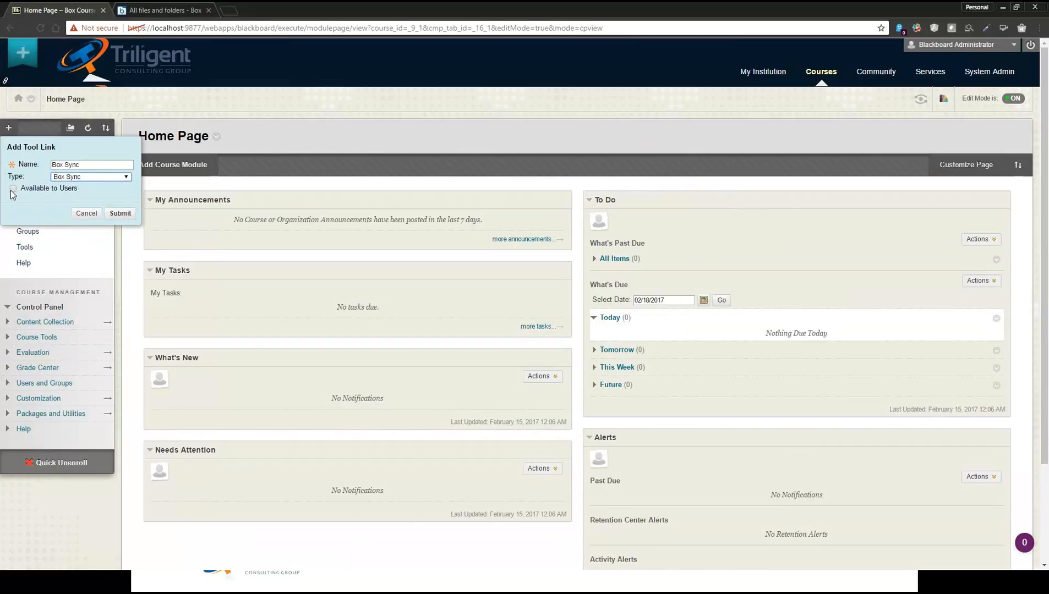
click(13, 188)
click(120, 213)
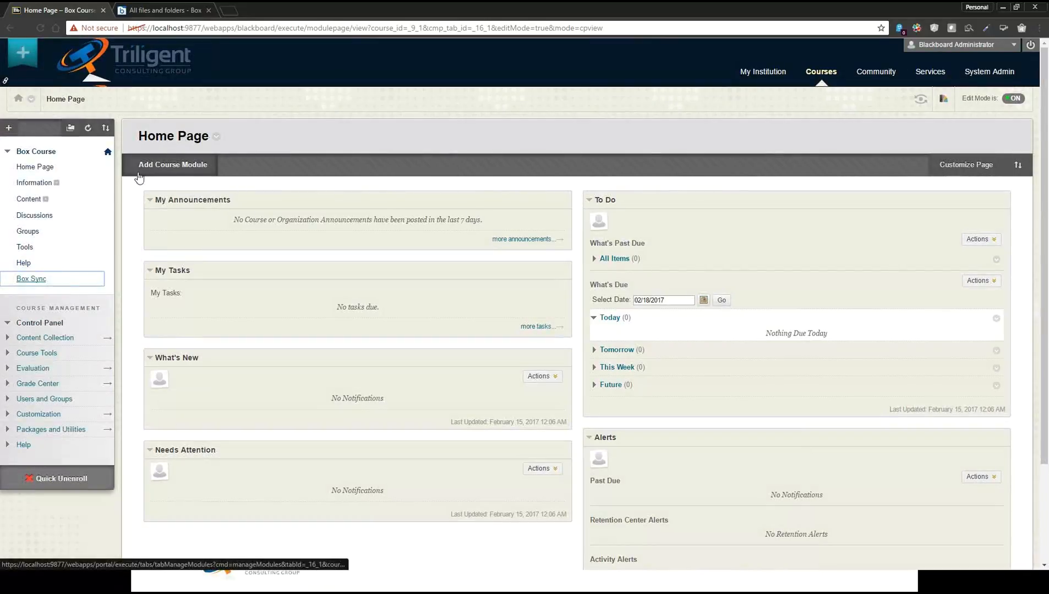
Sync the /courses/BoxCourse folder to Box from the Box Sync page, and open the BoxCourse folder in the Box account
click(41, 283)
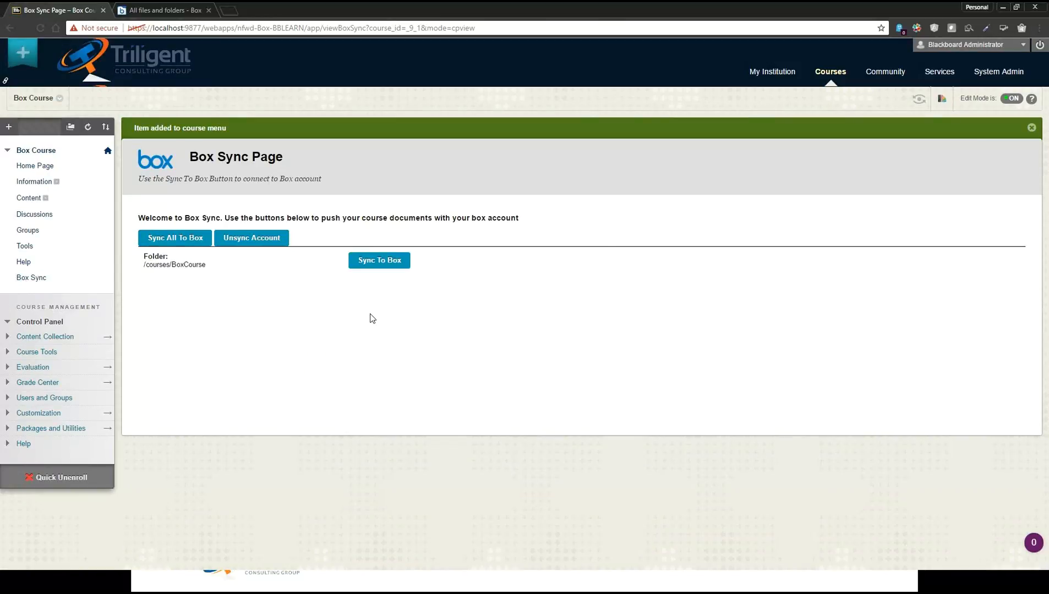
click(380, 264)
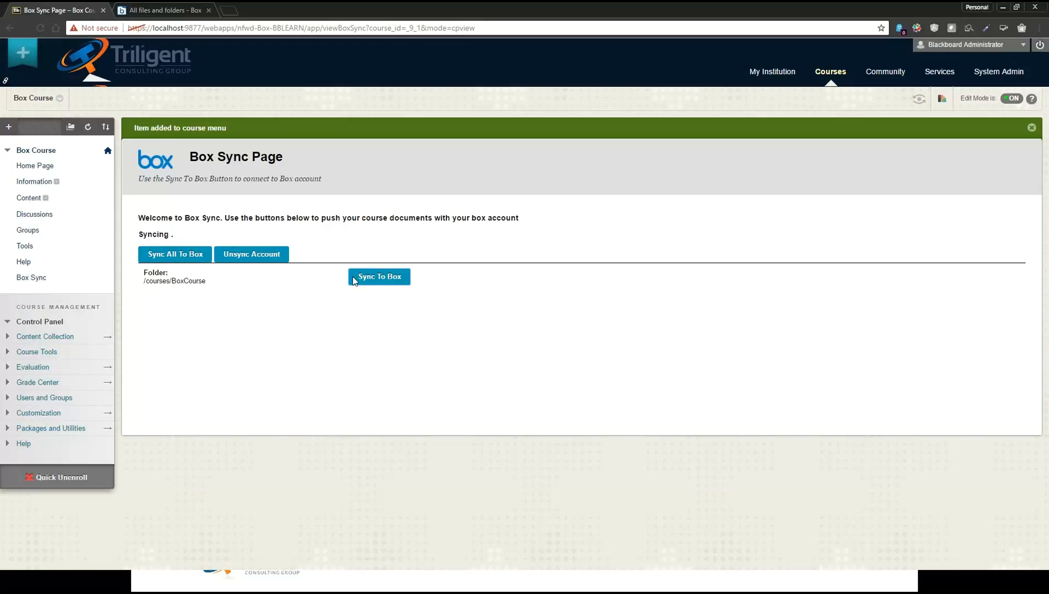
click(157, 12)
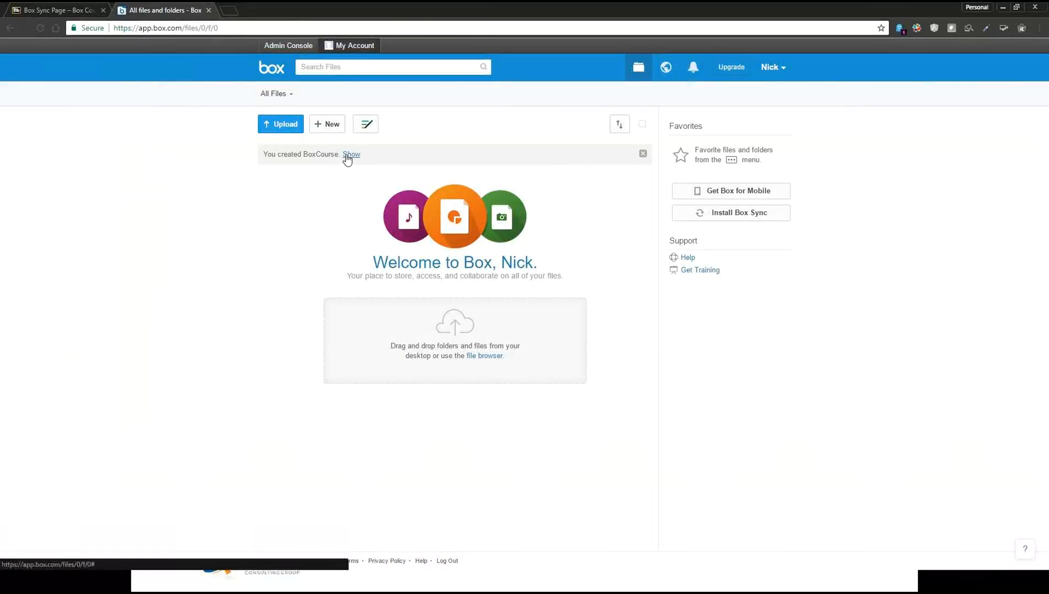
click(350, 155)
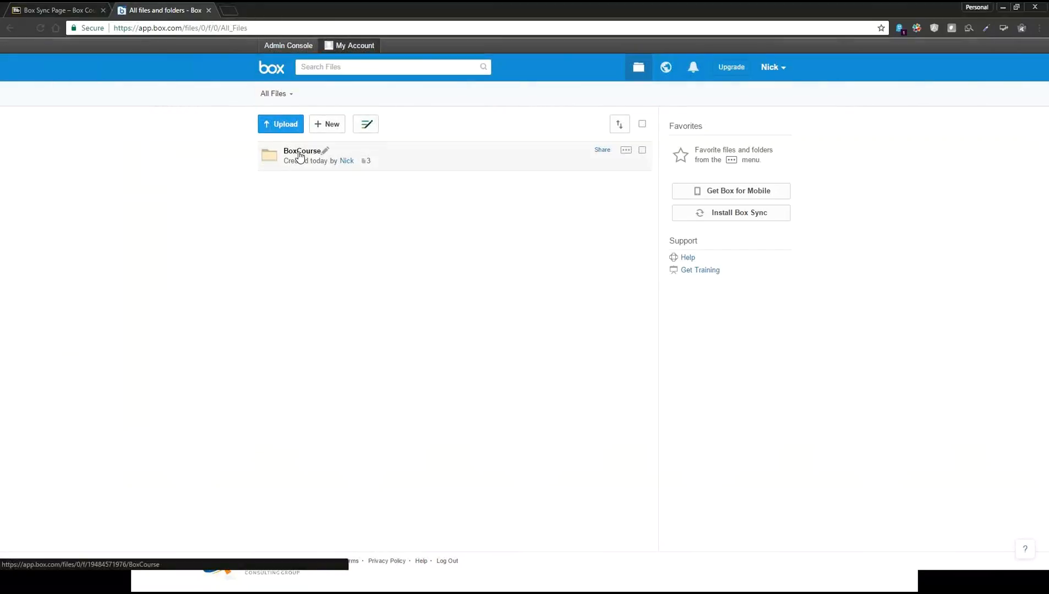
click(300, 156)
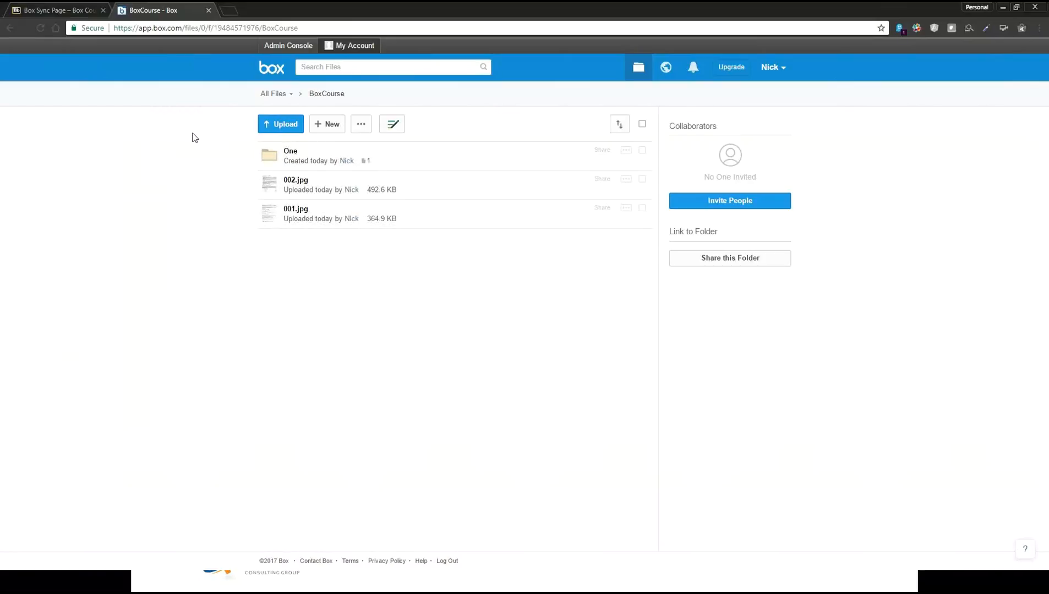
Back in Blackboard, add a folder mapping for BoxCourse's One subfolder in the course's Box Sync configuration
click(47, 10)
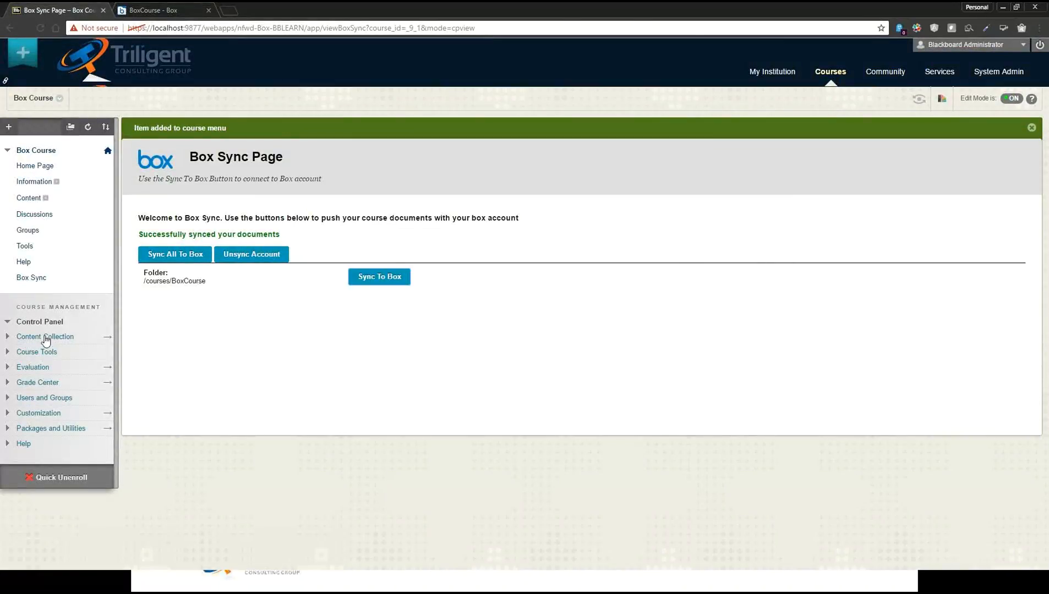
click(81, 354)
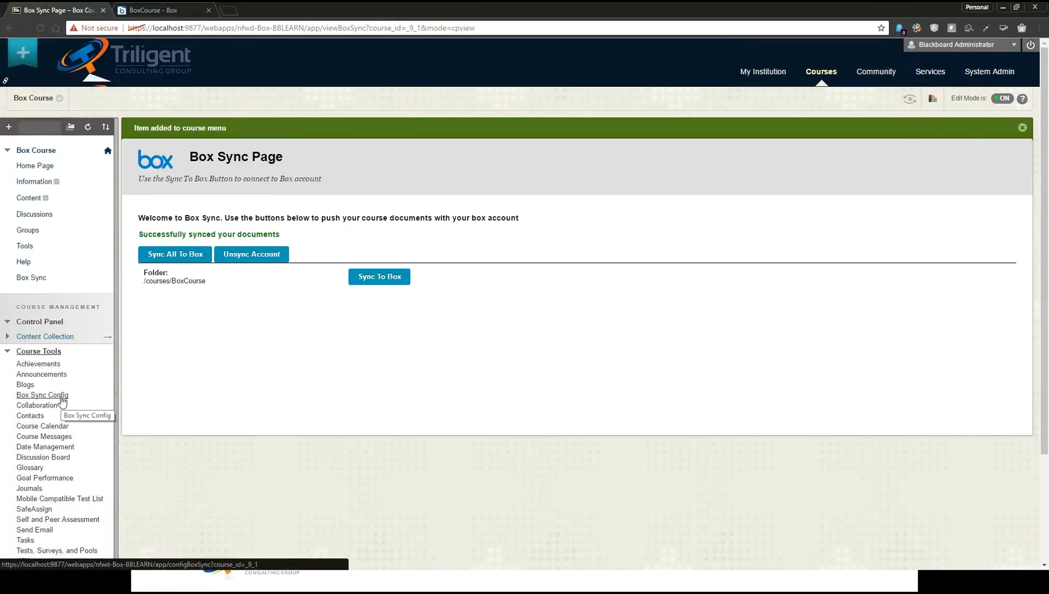
click(62, 399)
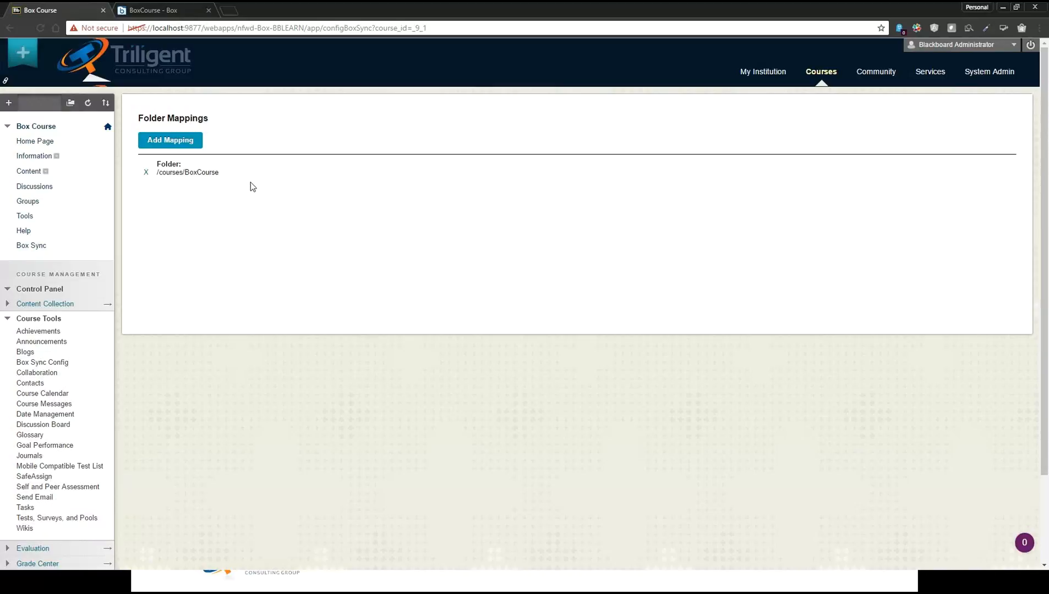
click(185, 141)
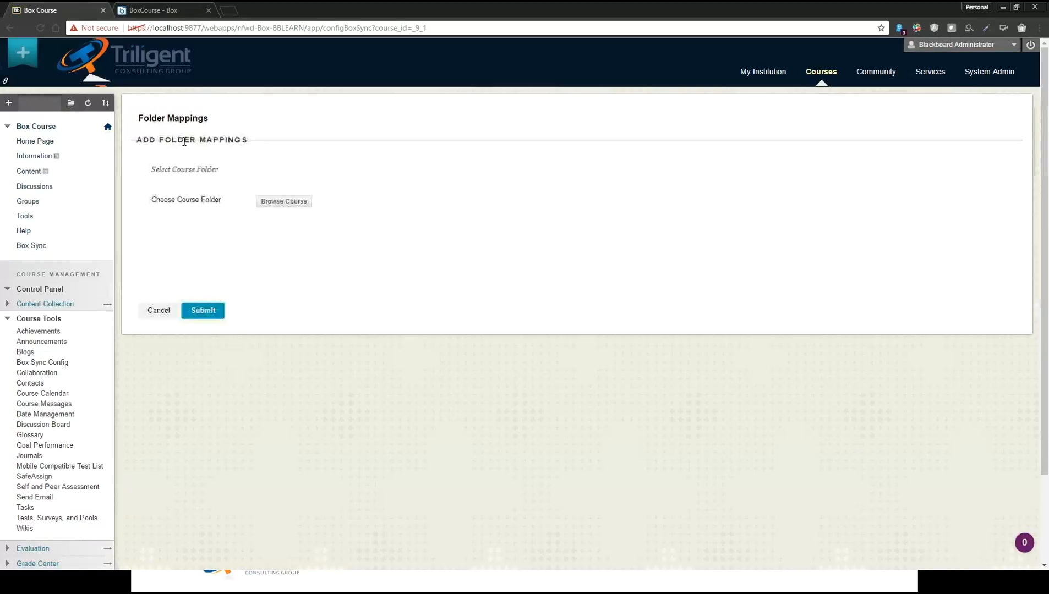
click(280, 203)
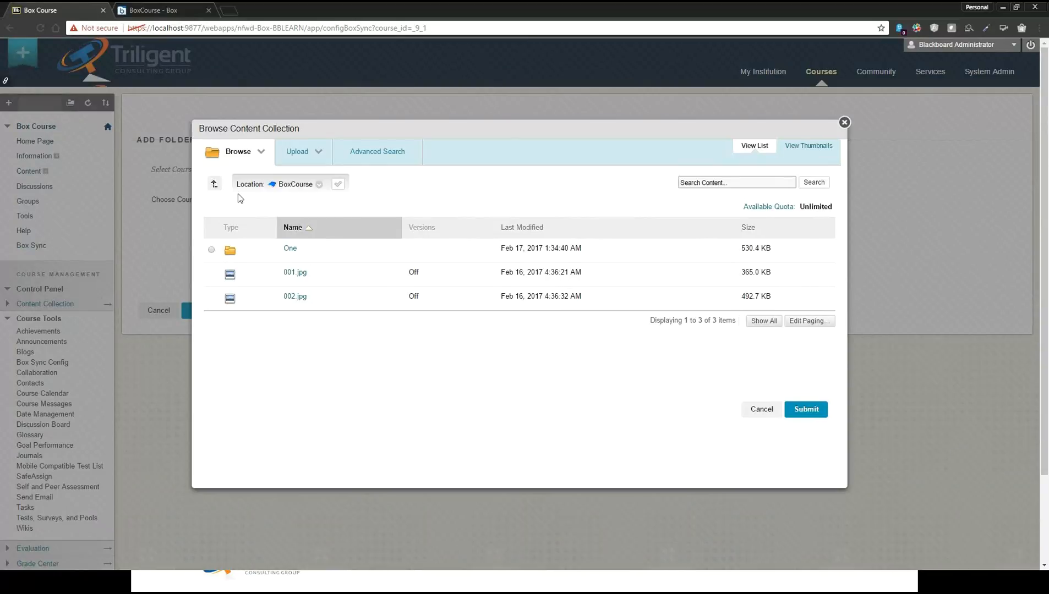
click(214, 184)
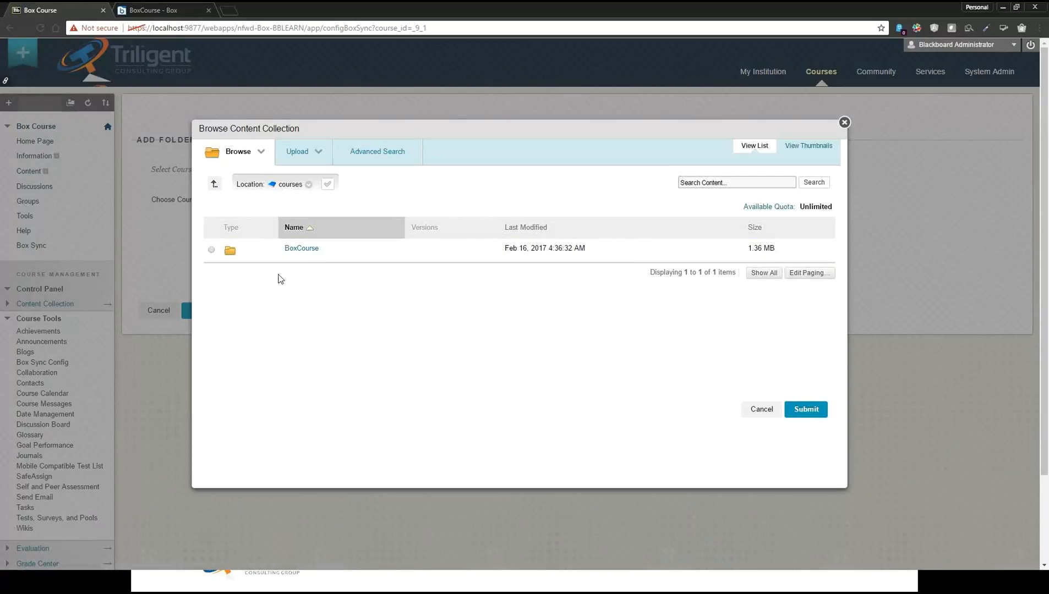
click(300, 248)
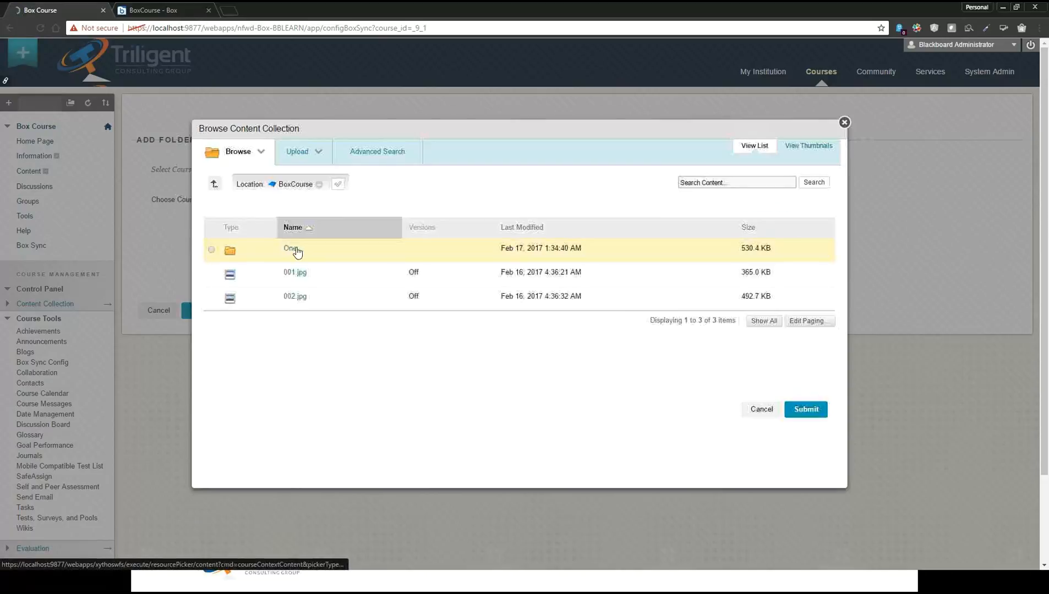
click(212, 250)
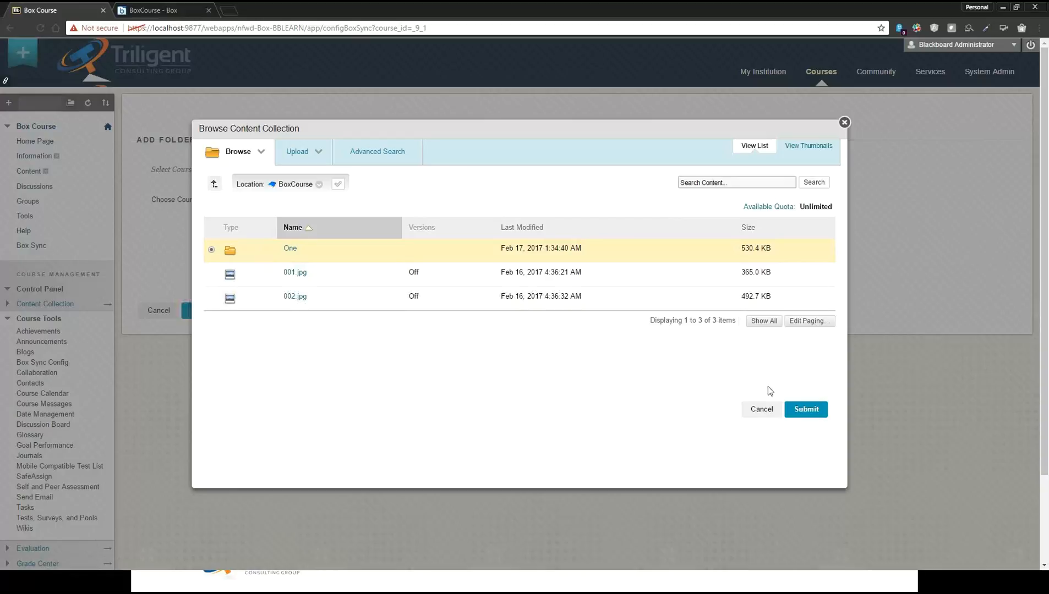
click(806, 409)
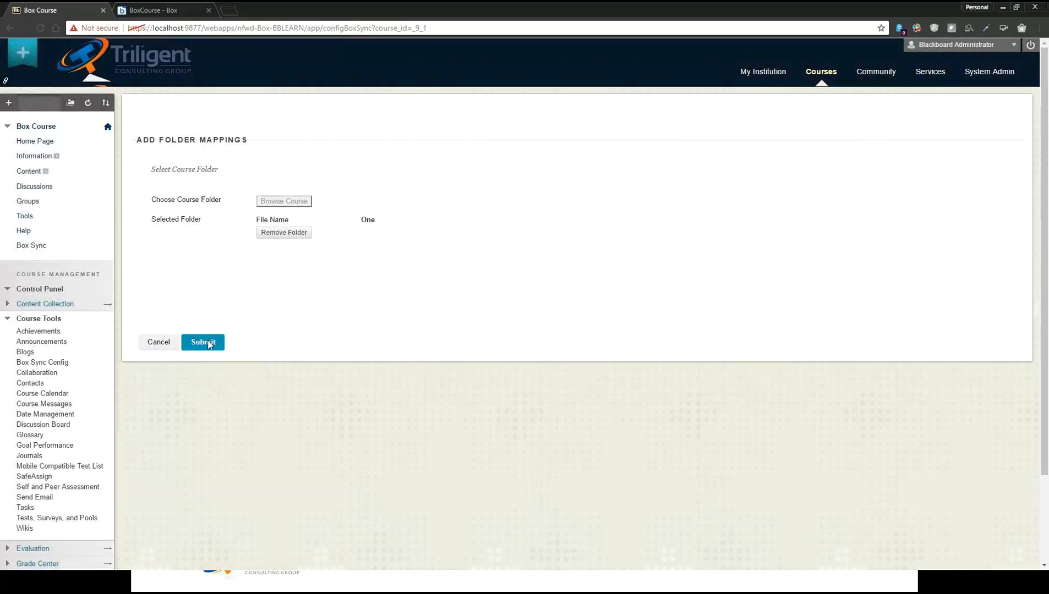
click(209, 344)
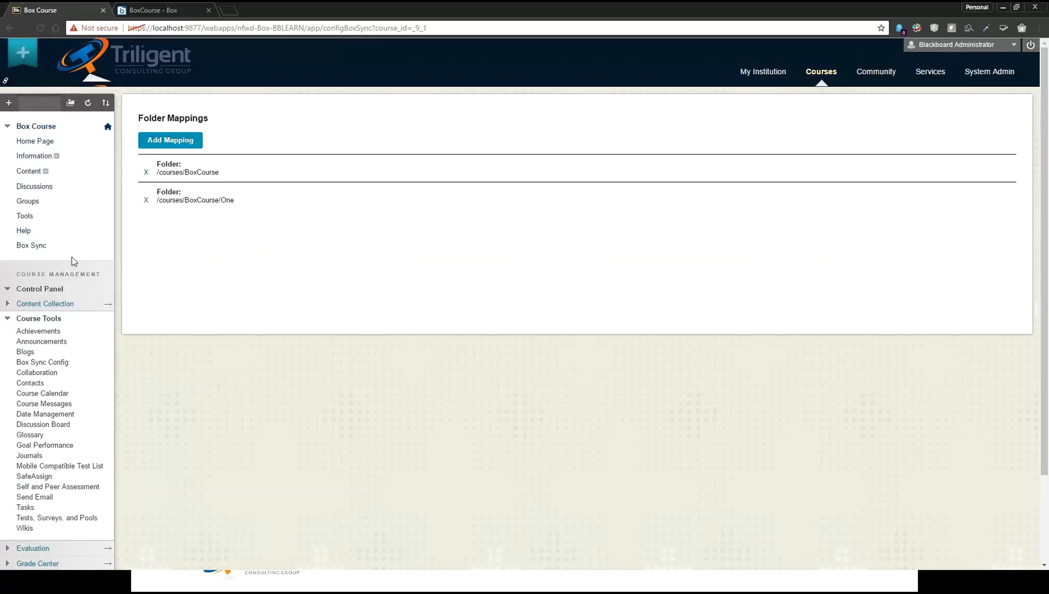
Sync only the /courses/BoxCourse/One folder to Box, and open the One folder in the Box account
click(41, 250)
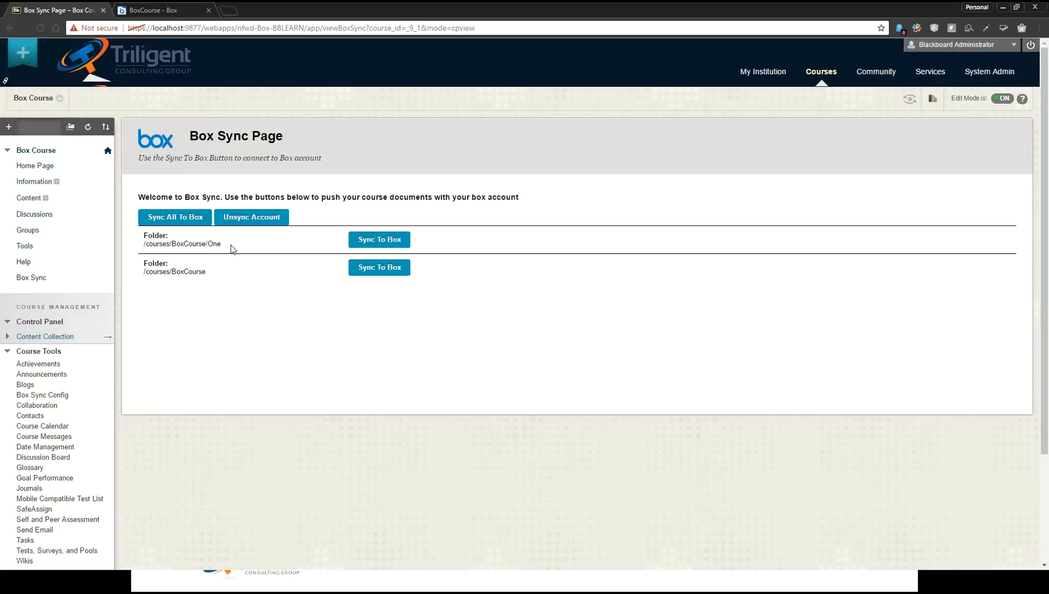
click(378, 240)
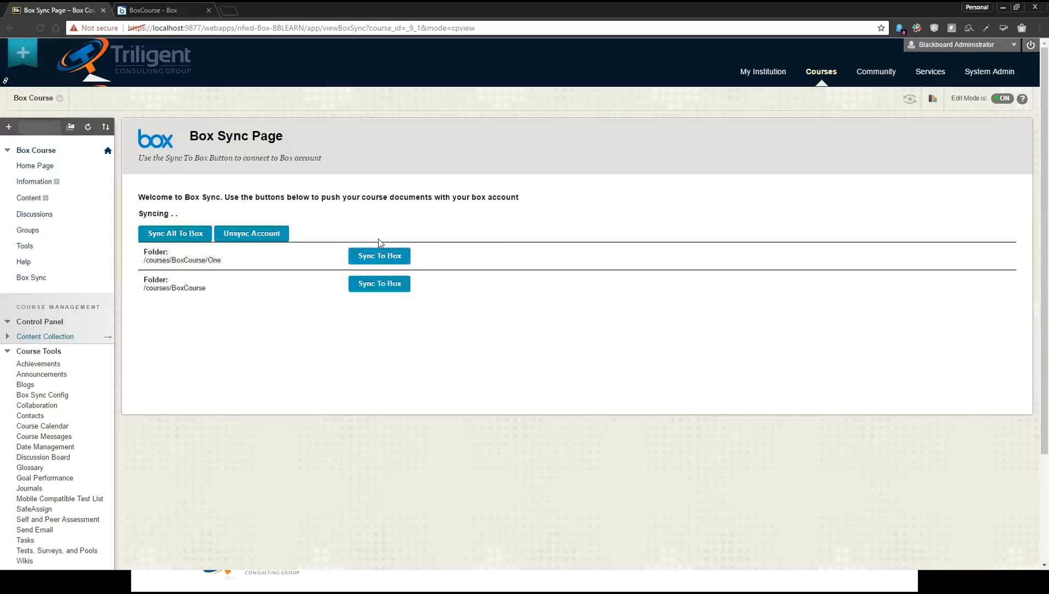
click(167, 7)
click(293, 149)
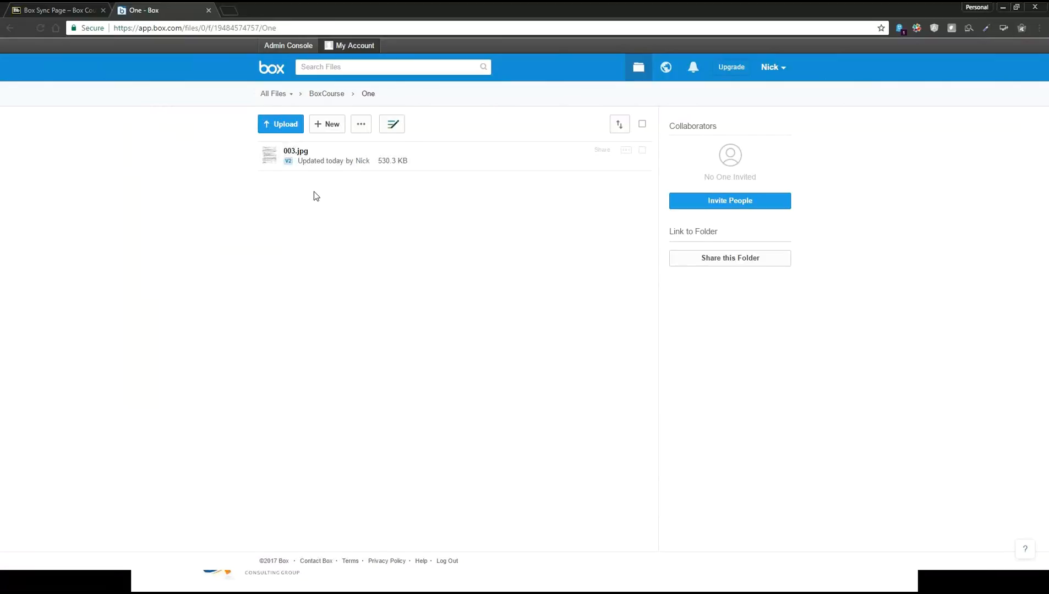
mouse_move(291, 170)
Back in Blackboard, add a tool link named Box, of type Box Sync and available to users, to the BoxOrg organization menu
click(59, 9)
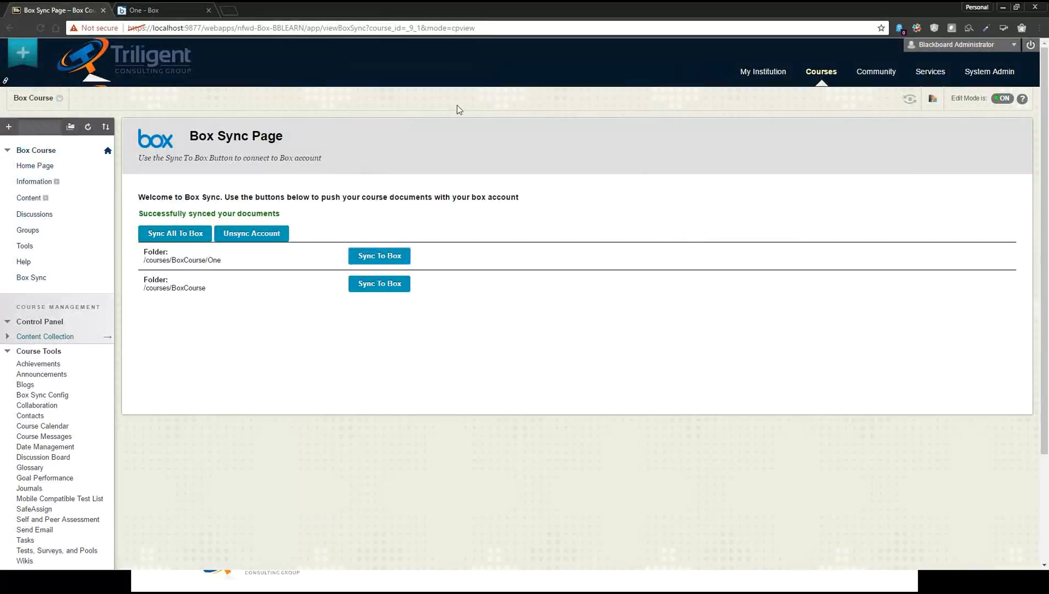
click(864, 79)
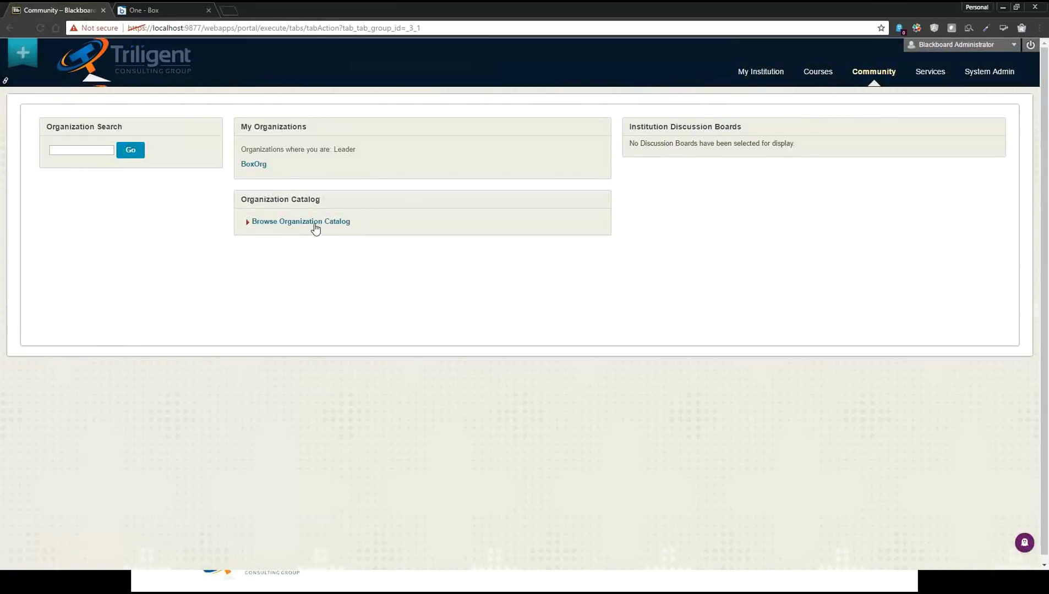
click(254, 165)
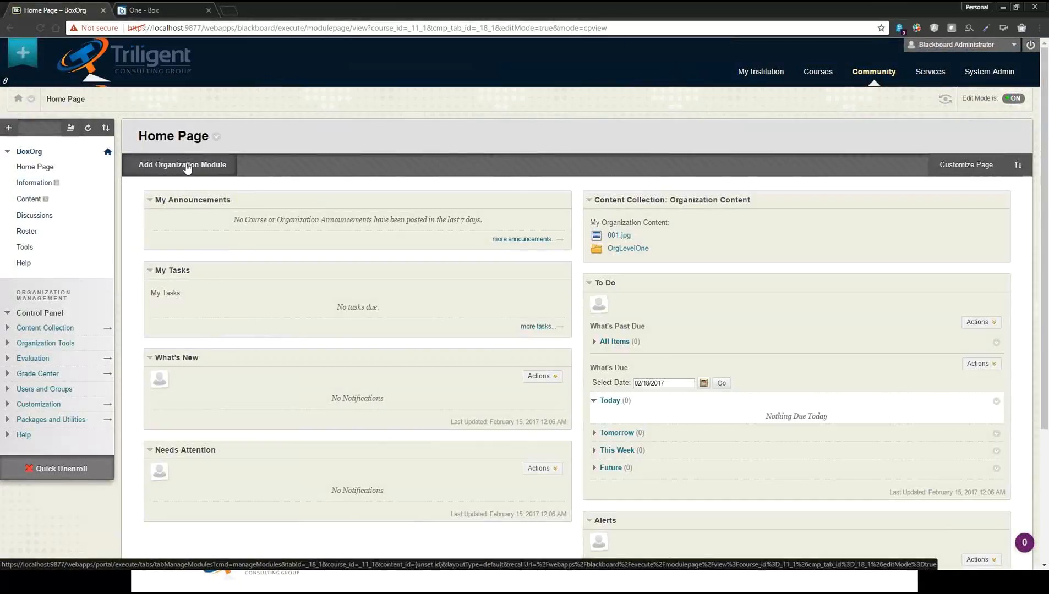
click(8, 127)
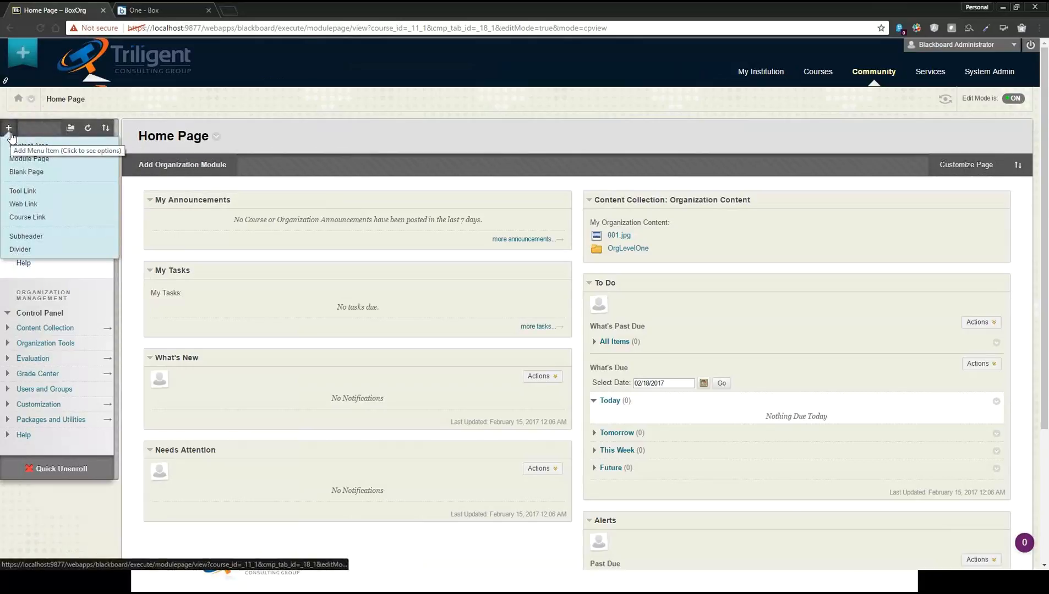
click(23, 191)
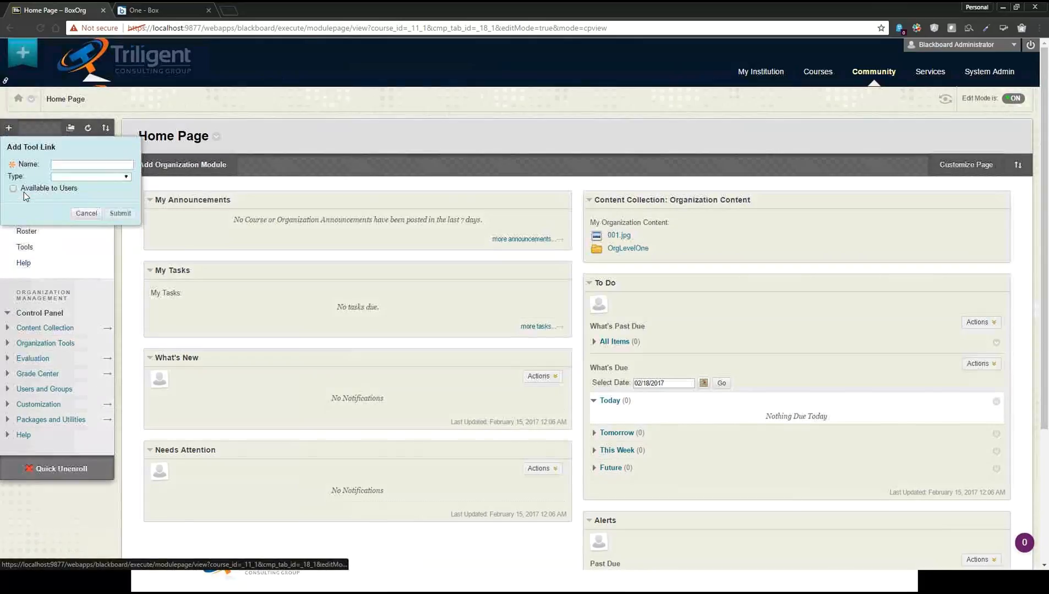
text(Box)
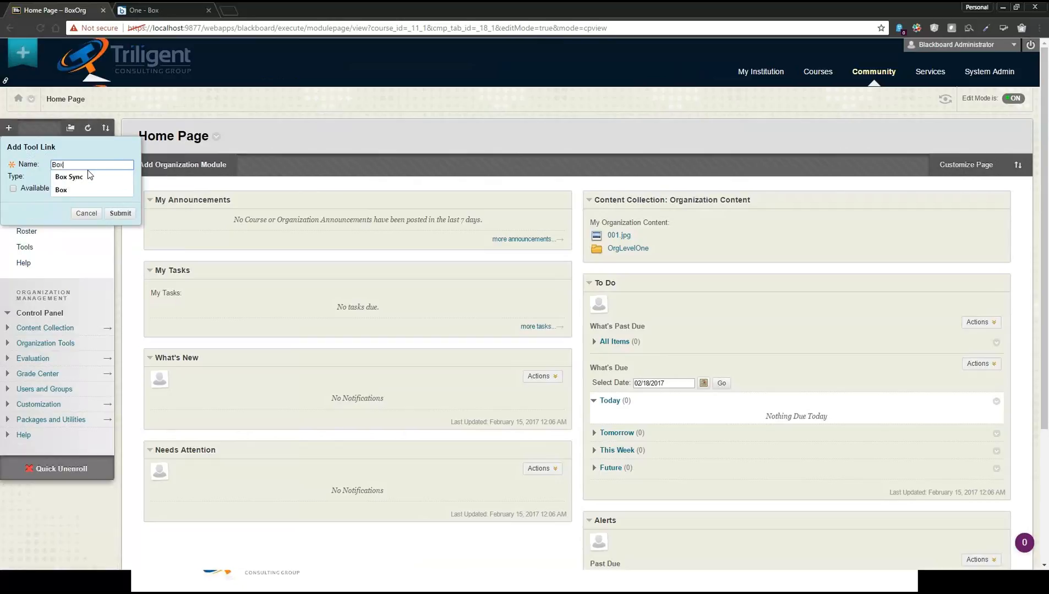
click(110, 178)
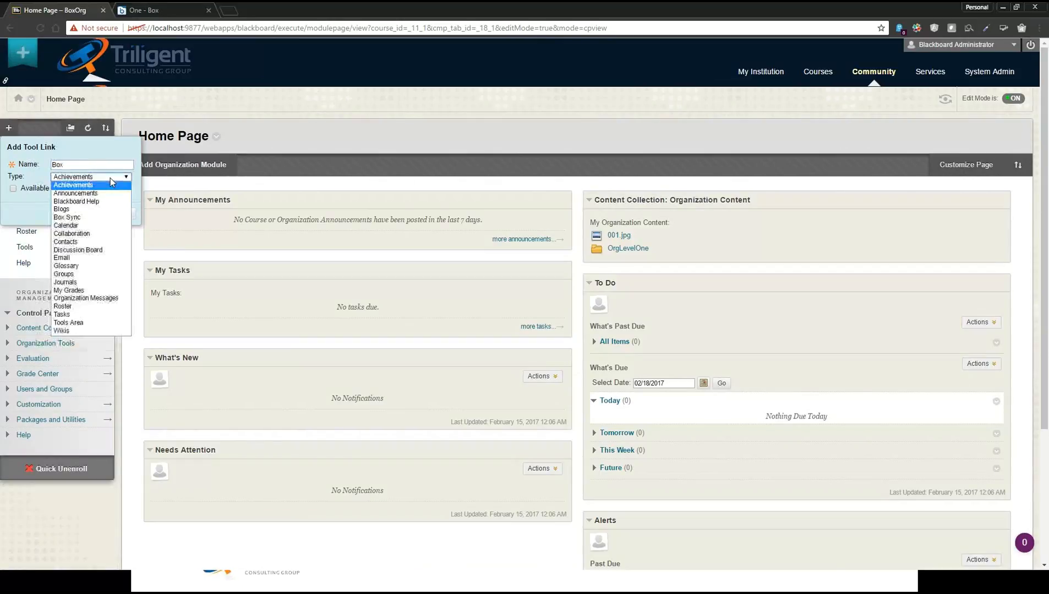
click(94, 218)
click(13, 188)
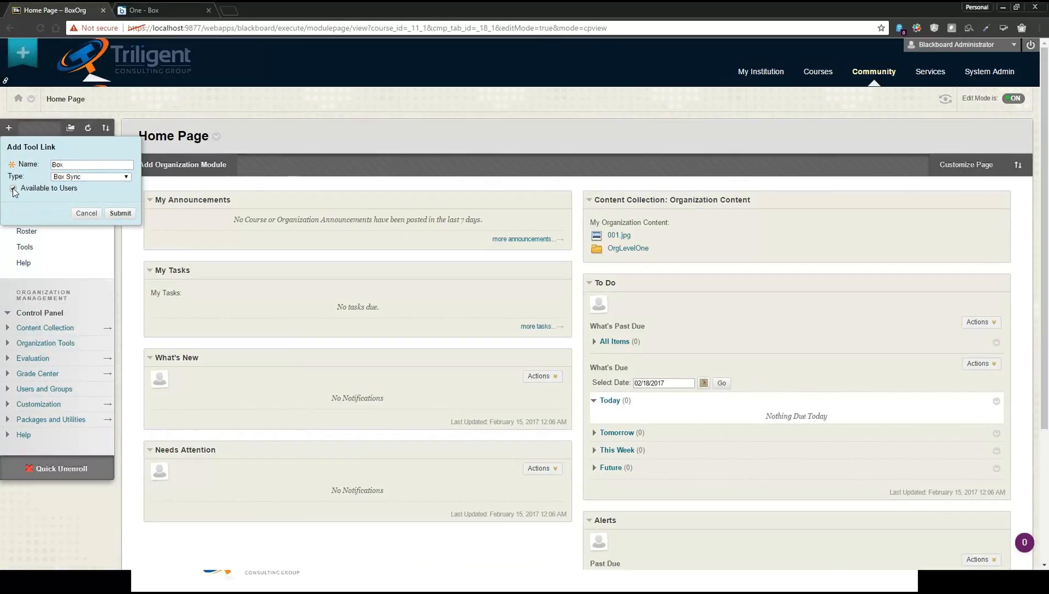
click(121, 214)
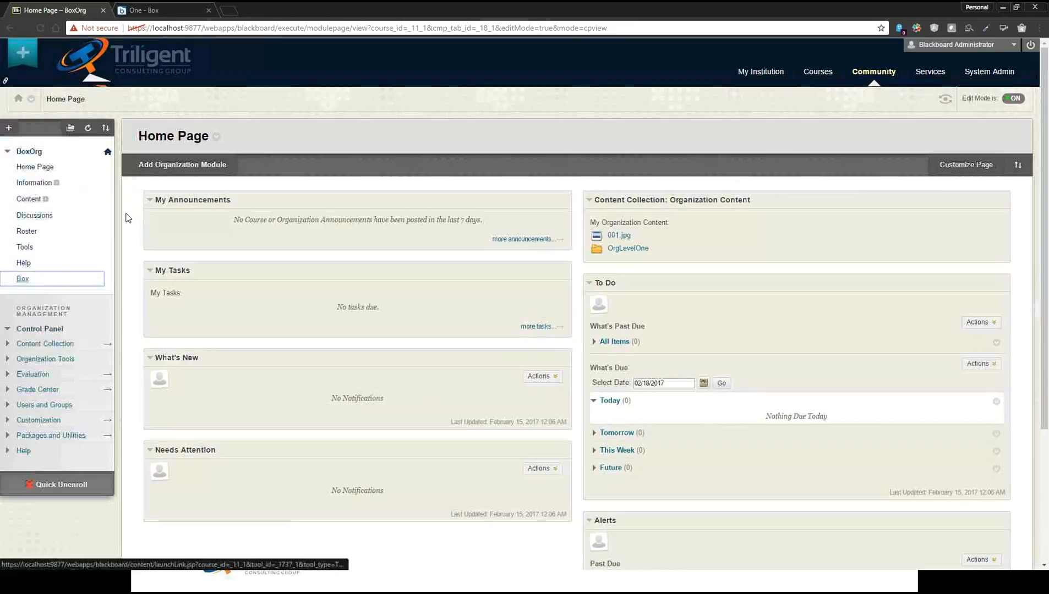
Start a new folder mapping in BoxOrg's Box Sync configuration and select the demo course for it
click(22, 281)
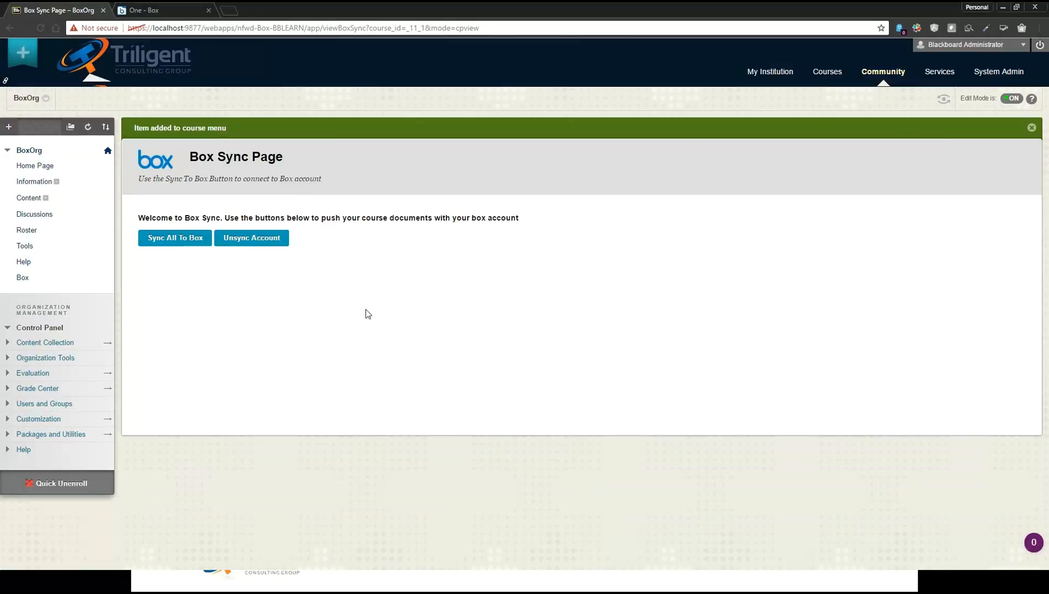
click(61, 361)
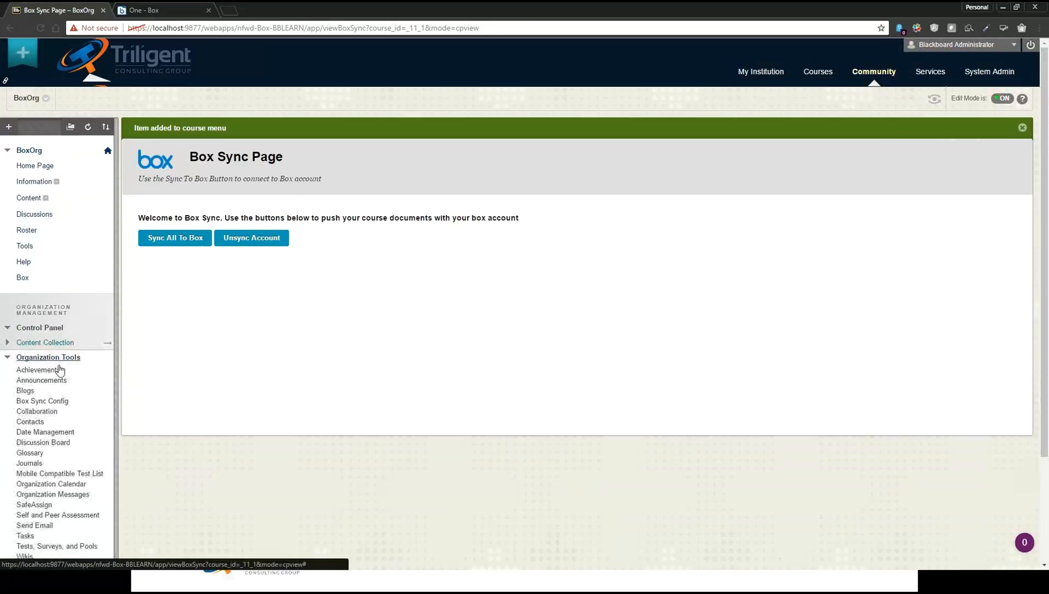
click(51, 405)
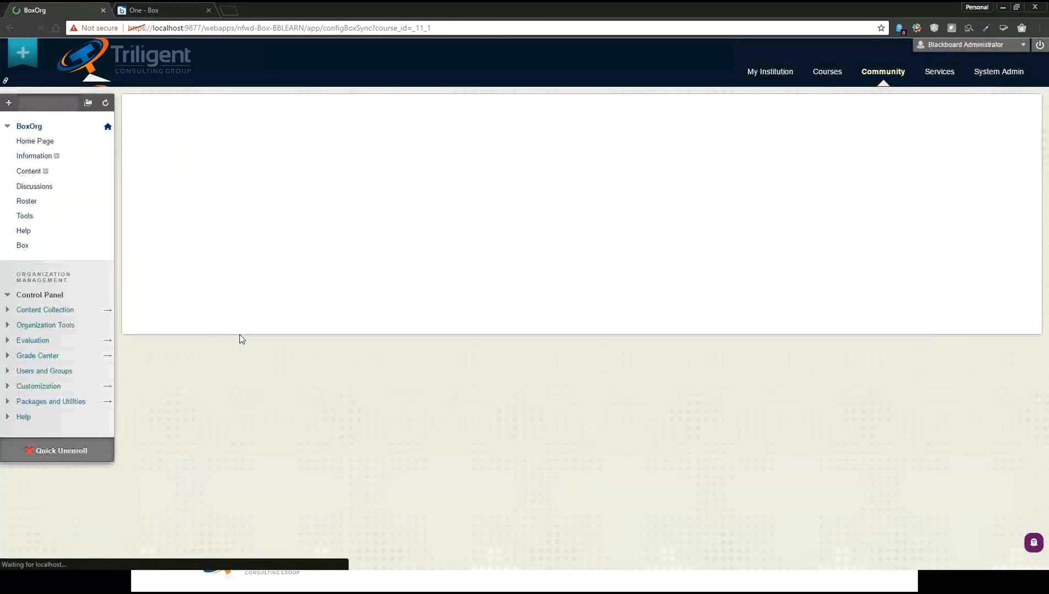
click(182, 141)
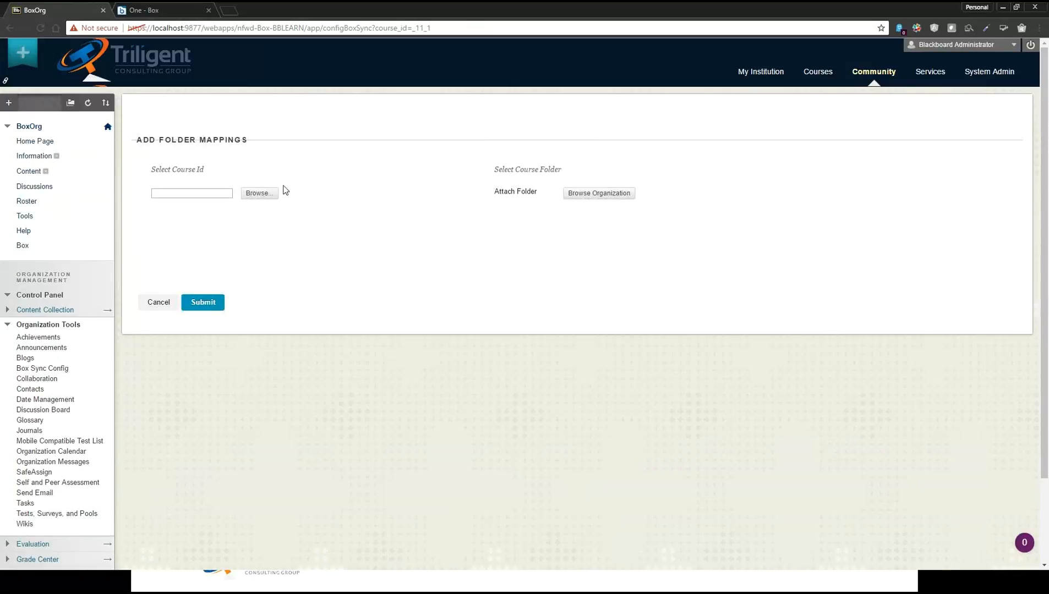
click(257, 193)
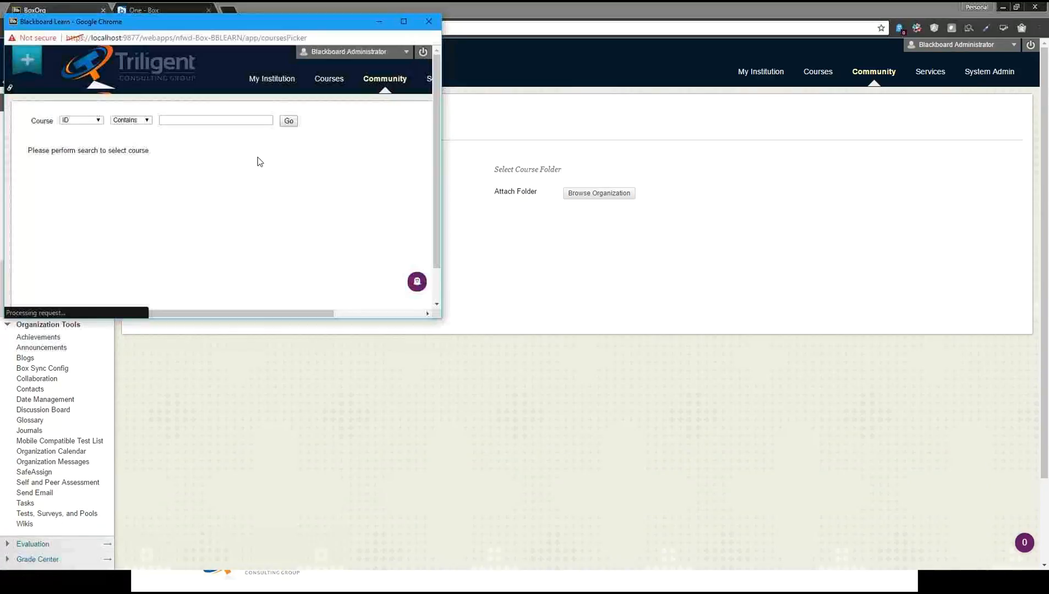
click(292, 122)
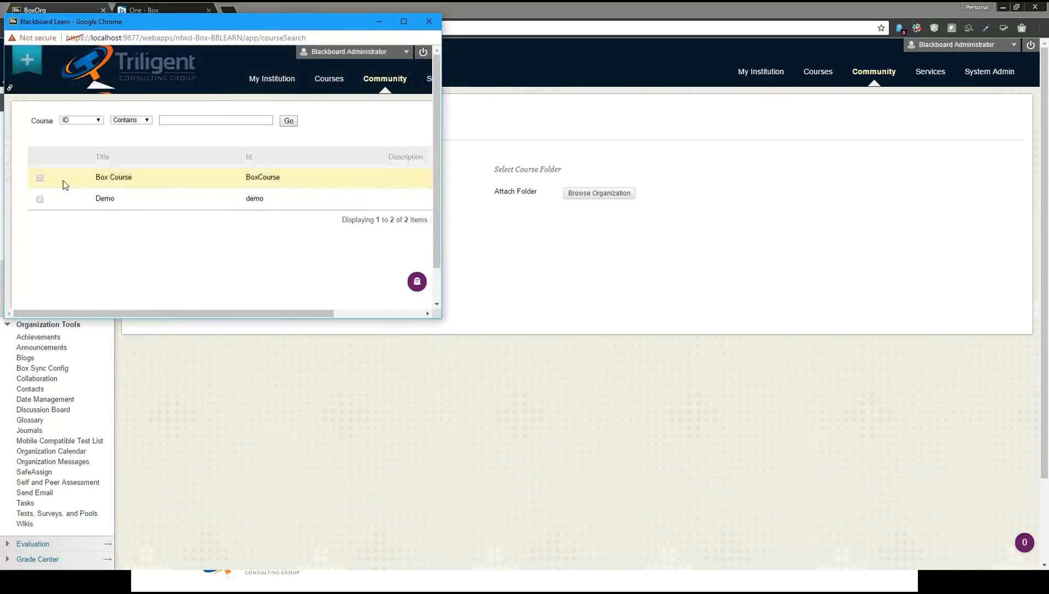
click(40, 199)
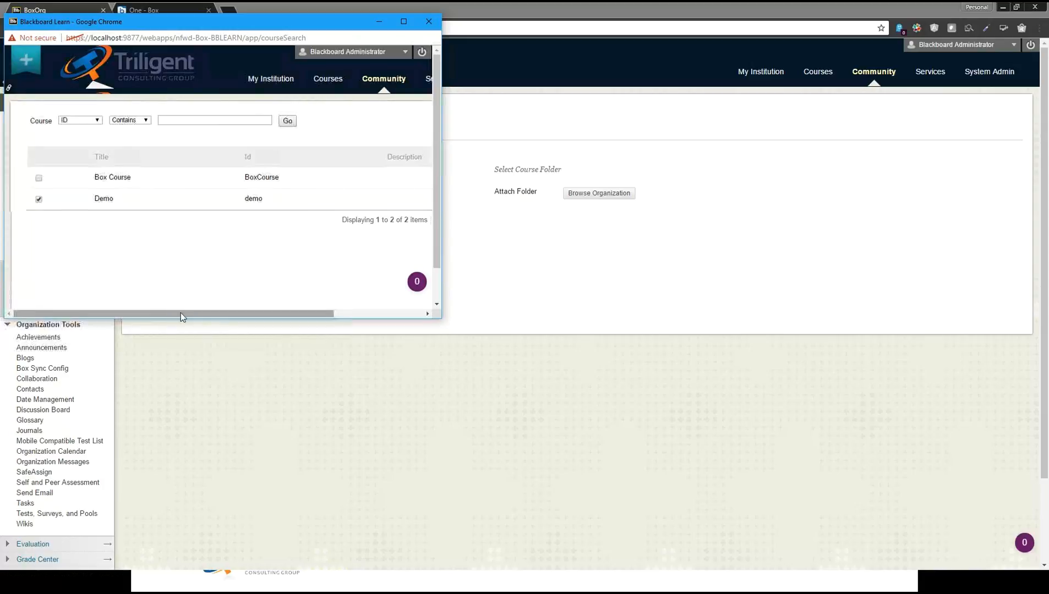
drag(181, 312, 309, 281)
click(392, 242)
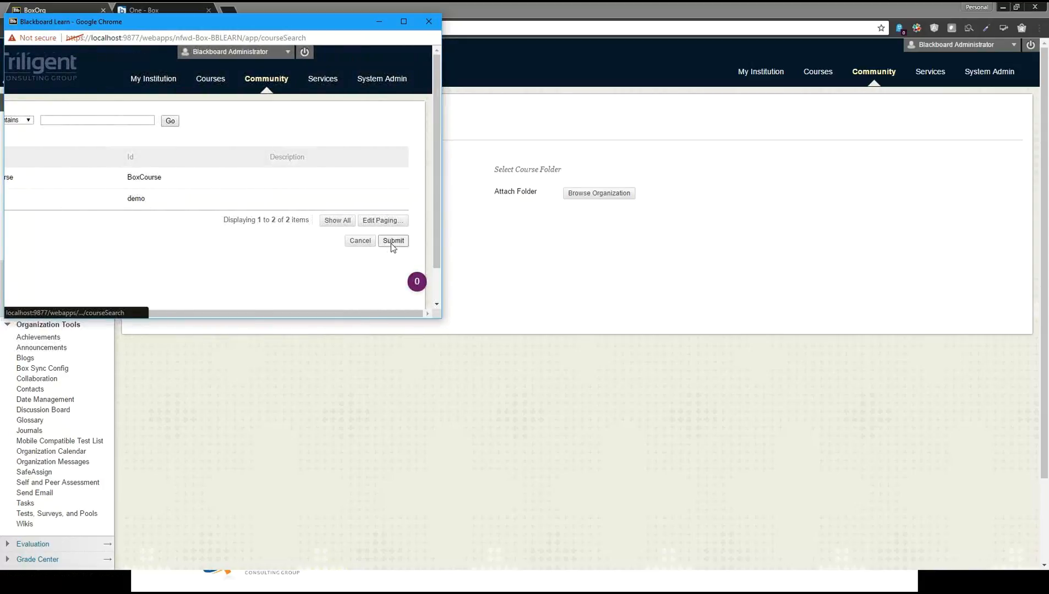
Attach the organization's top-level BoxOrg folder to the mapping and submit it
click(598, 199)
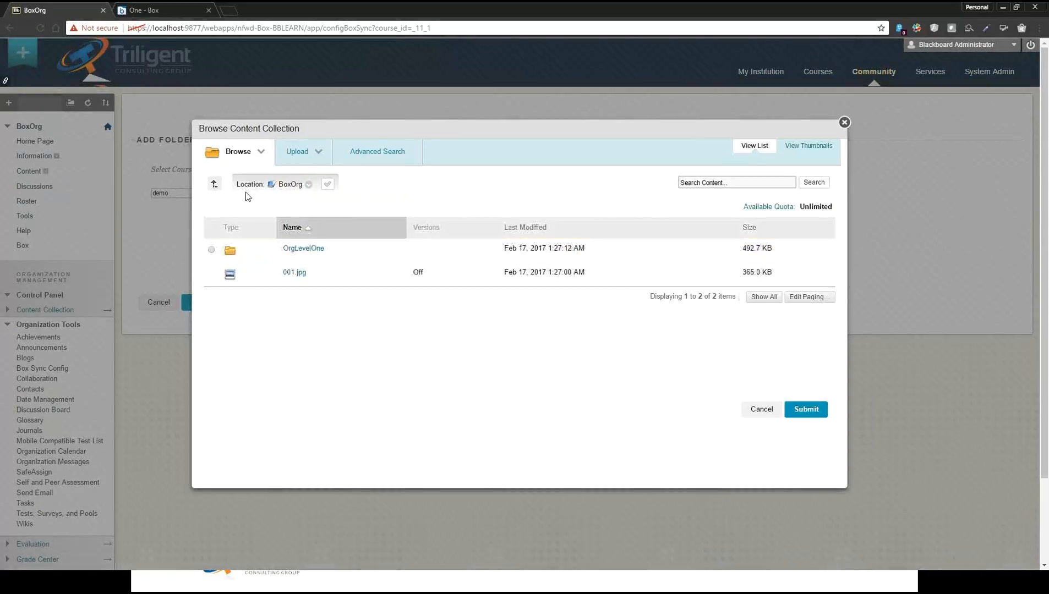
click(214, 183)
click(211, 249)
click(816, 408)
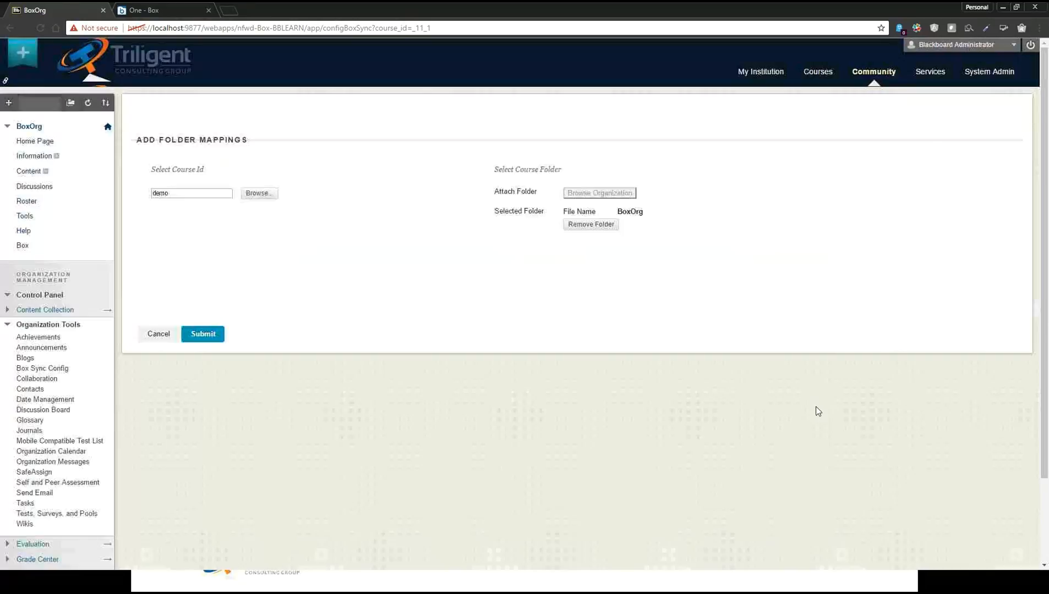
click(202, 334)
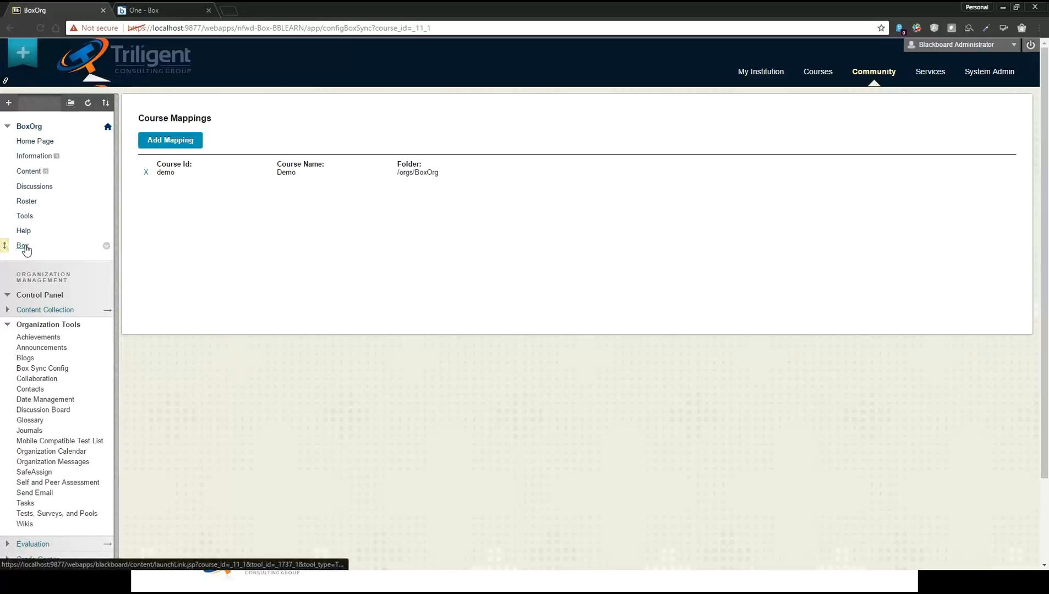
Sync the /orgs/BoxOrg folder to Box from the Box Sync page, and open the demo folder in the Box account
click(24, 247)
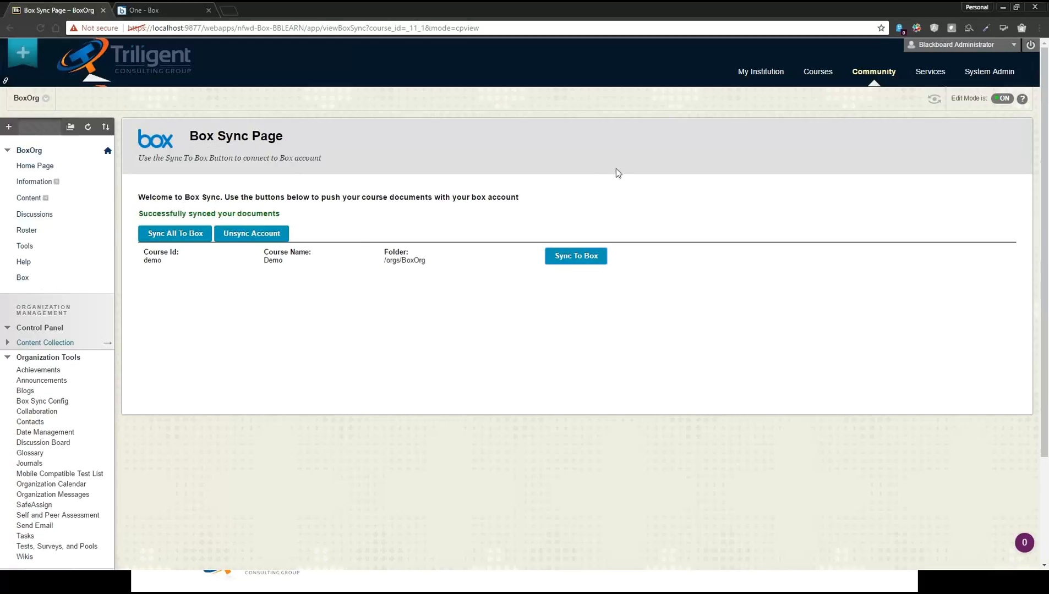
click(154, 11)
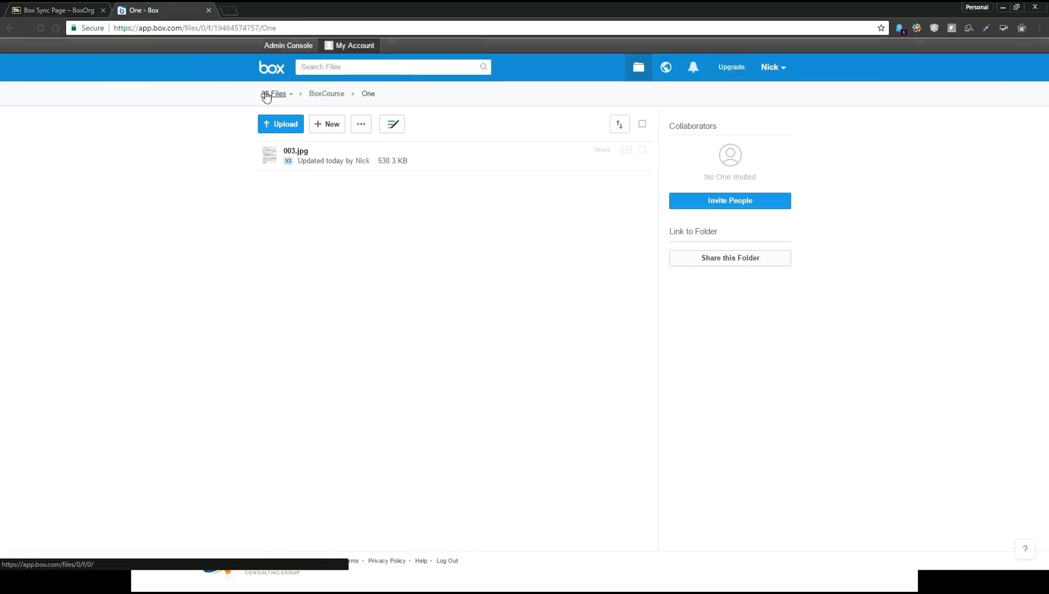
click(273, 94)
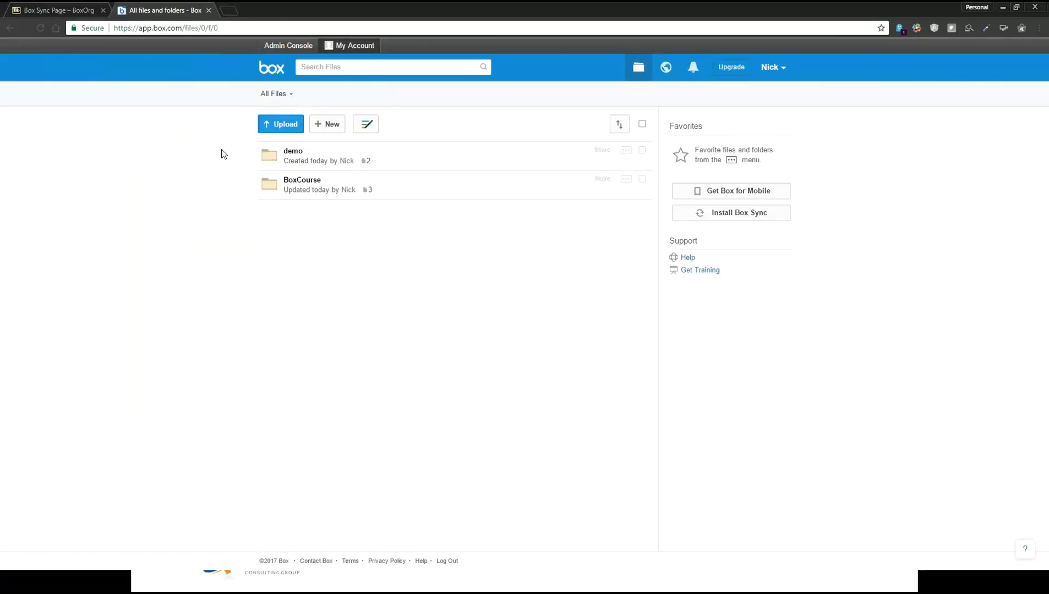
click(295, 155)
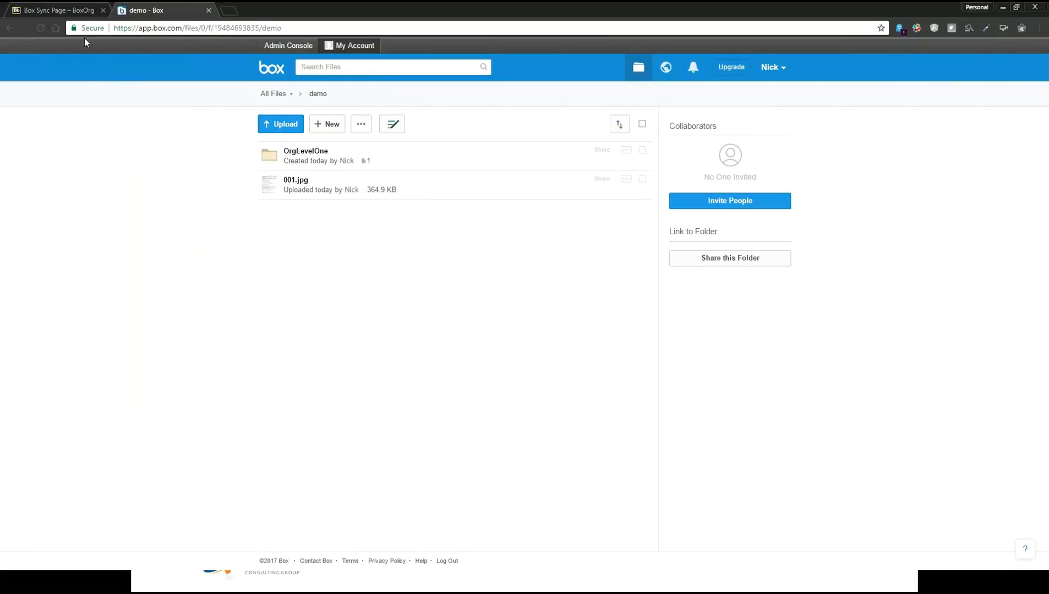
Back in Blackboard, start a new item named Box Item in the Content area of Box Course
click(72, 13)
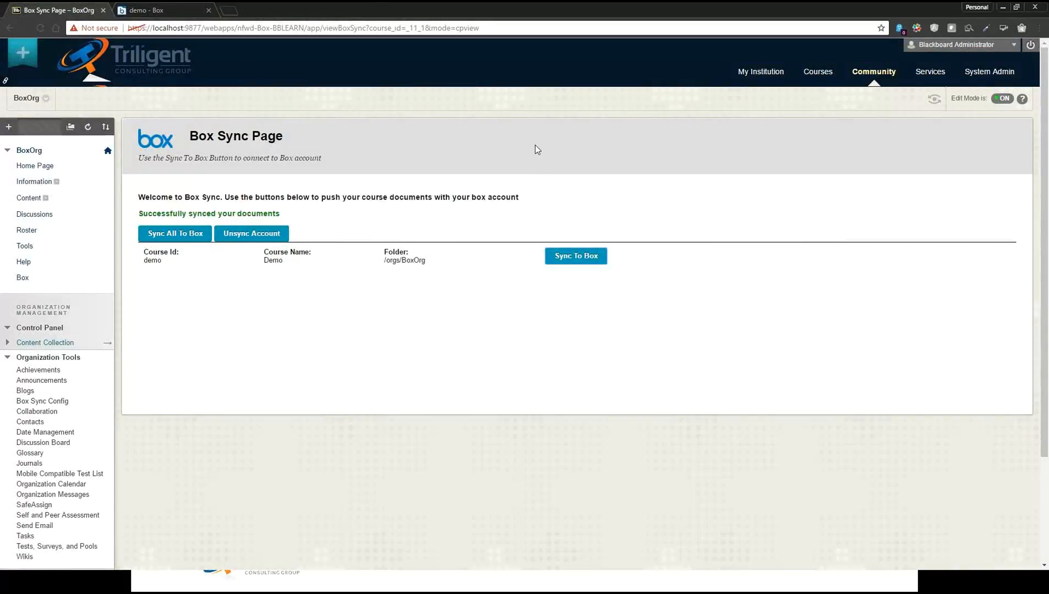
click(817, 72)
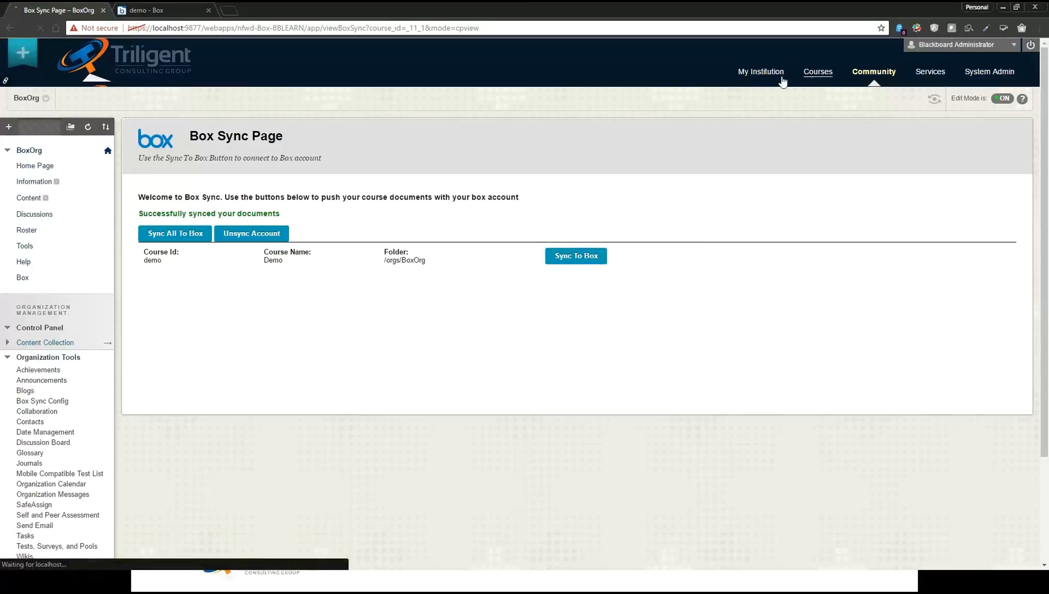
click(303, 163)
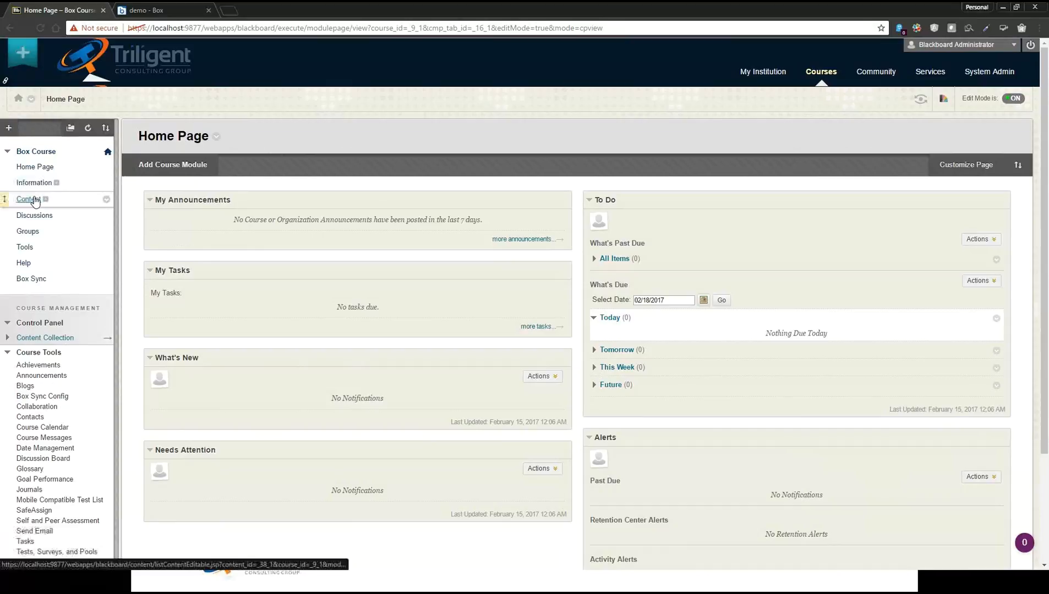
click(31, 200)
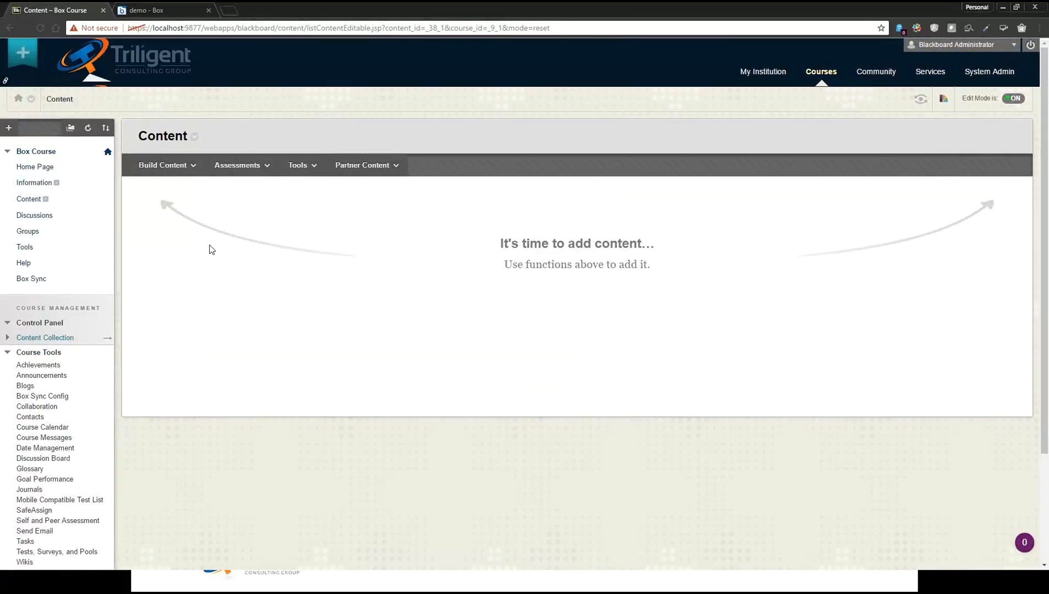
click(175, 172)
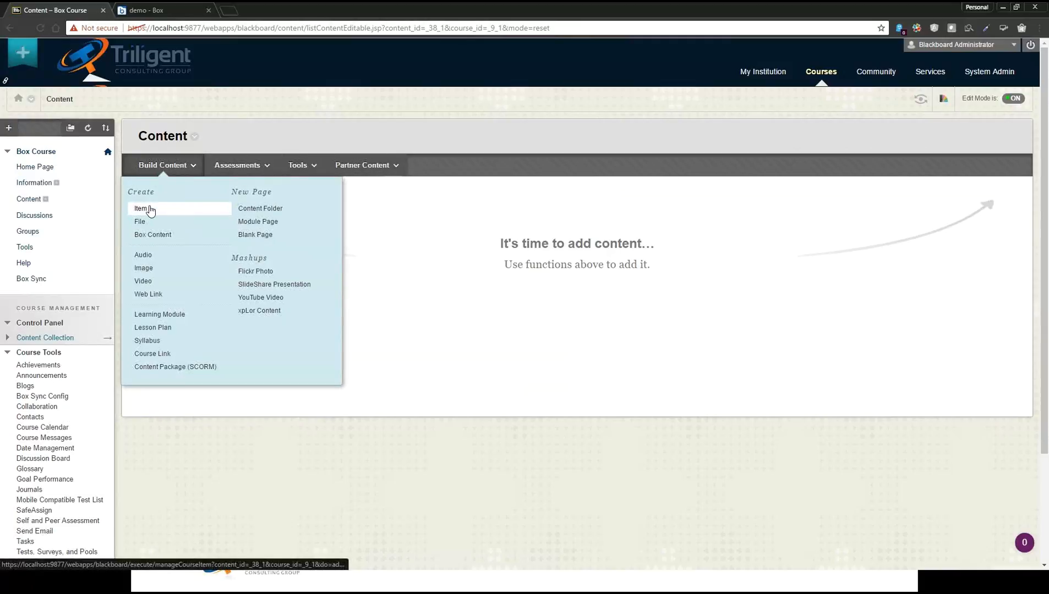
click(152, 210)
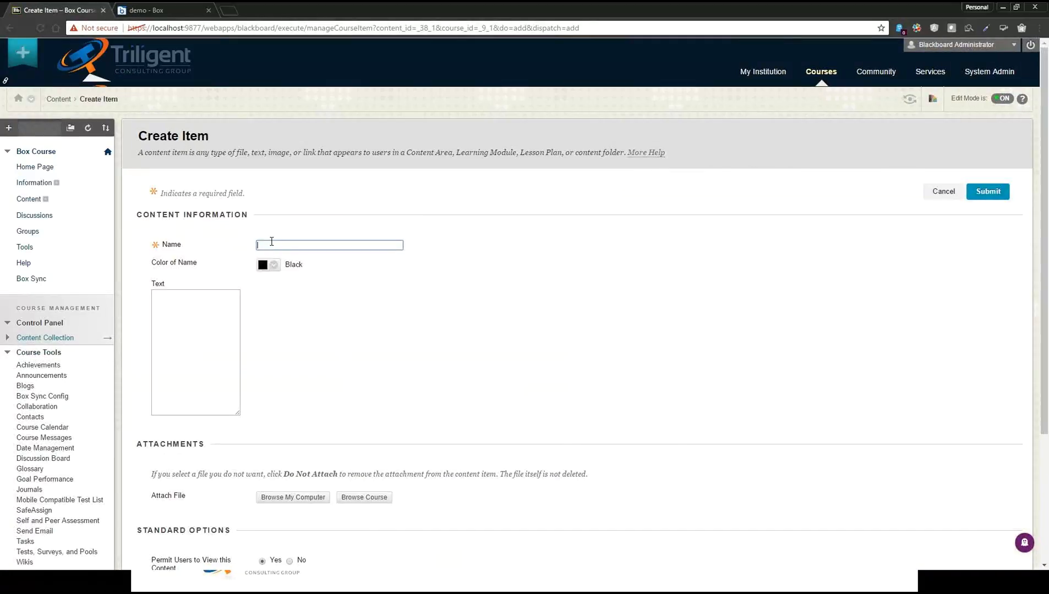
text(Box Item)
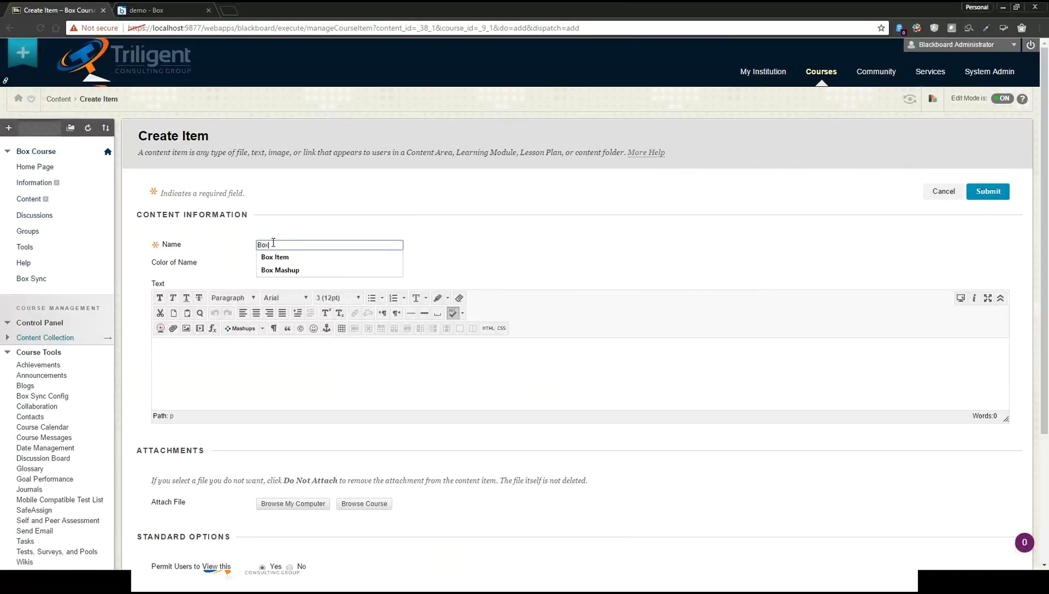
Insert 001.jpg from Box's demo folder into the item's text as a Box Mashup, and submit the item
click(226, 358)
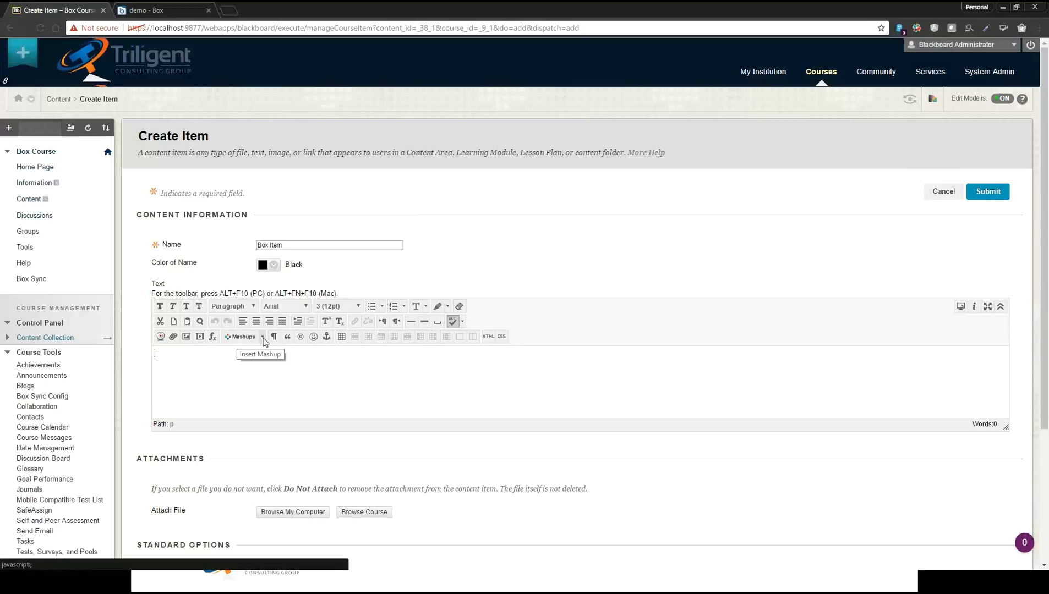
click(263, 338)
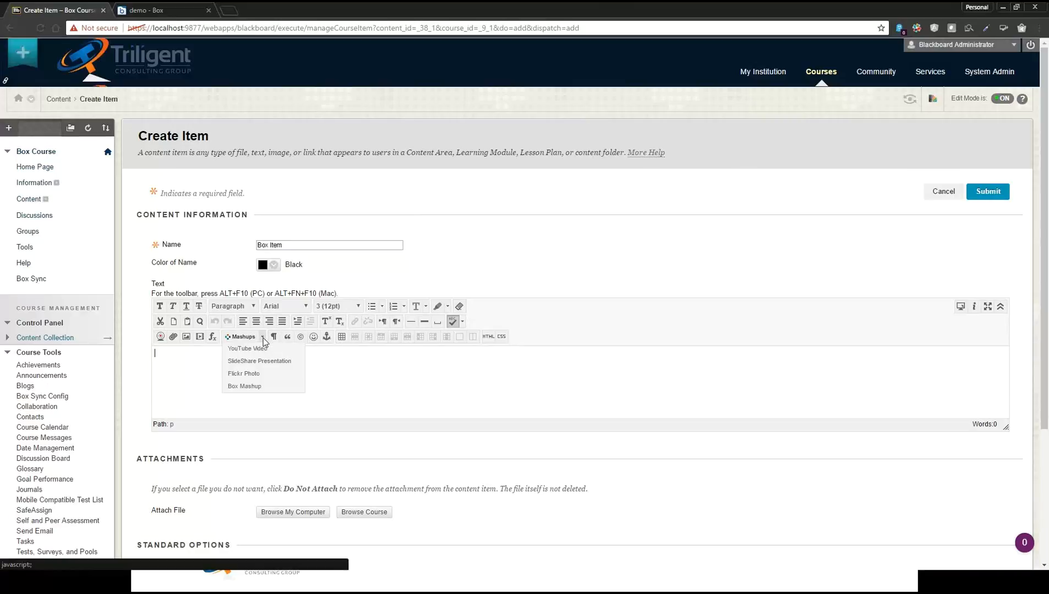
click(263, 387)
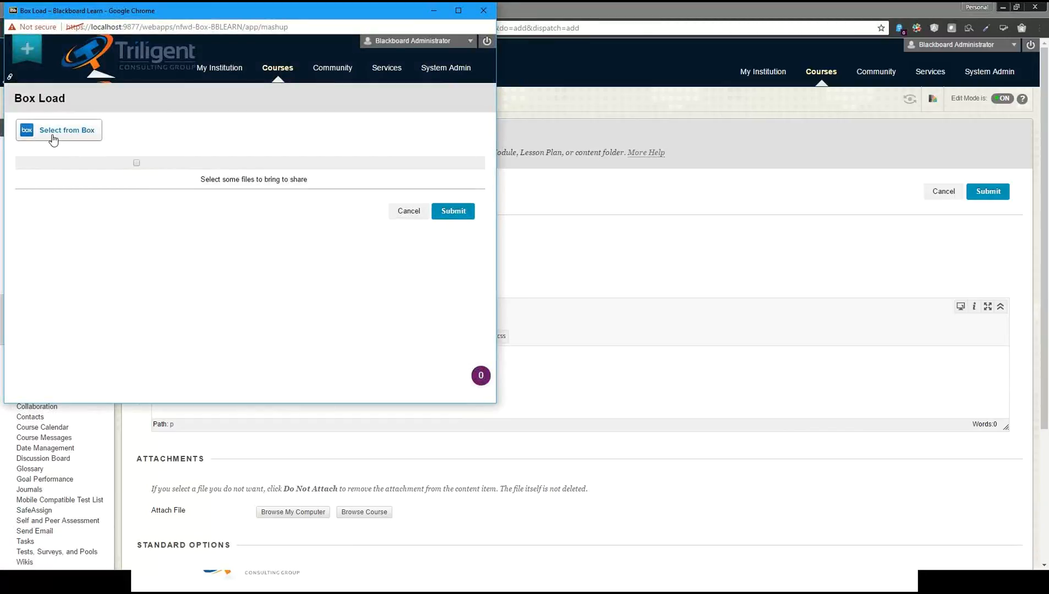
click(54, 139)
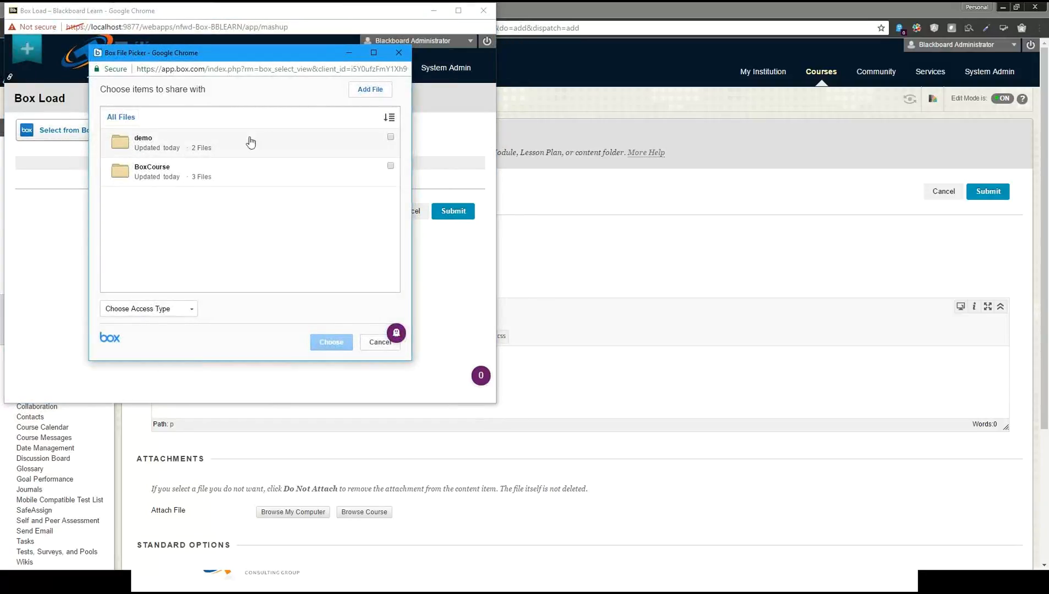
click(144, 140)
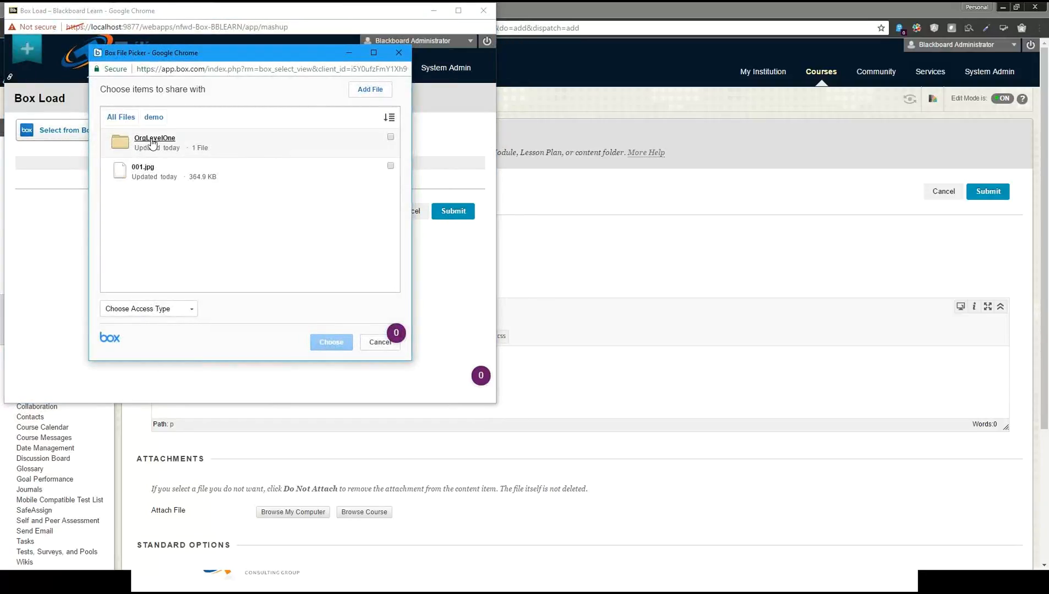
click(390, 166)
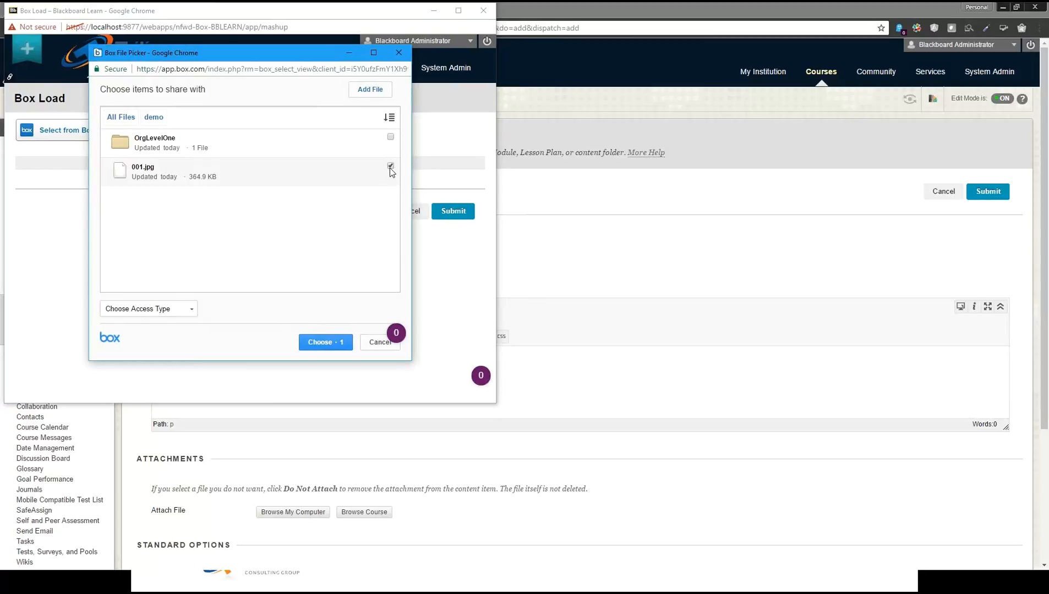
click(319, 343)
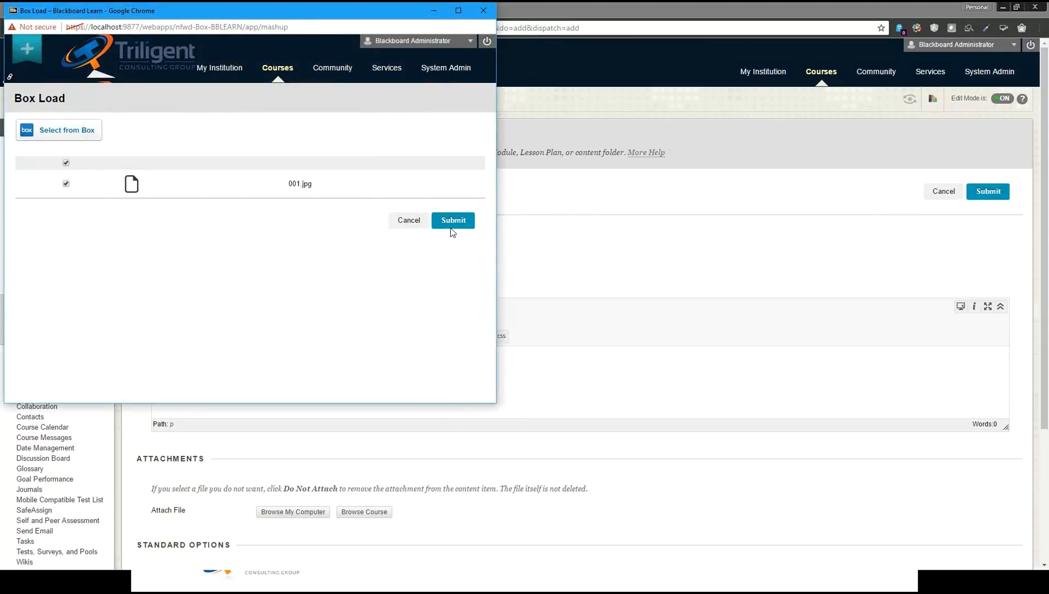
click(453, 221)
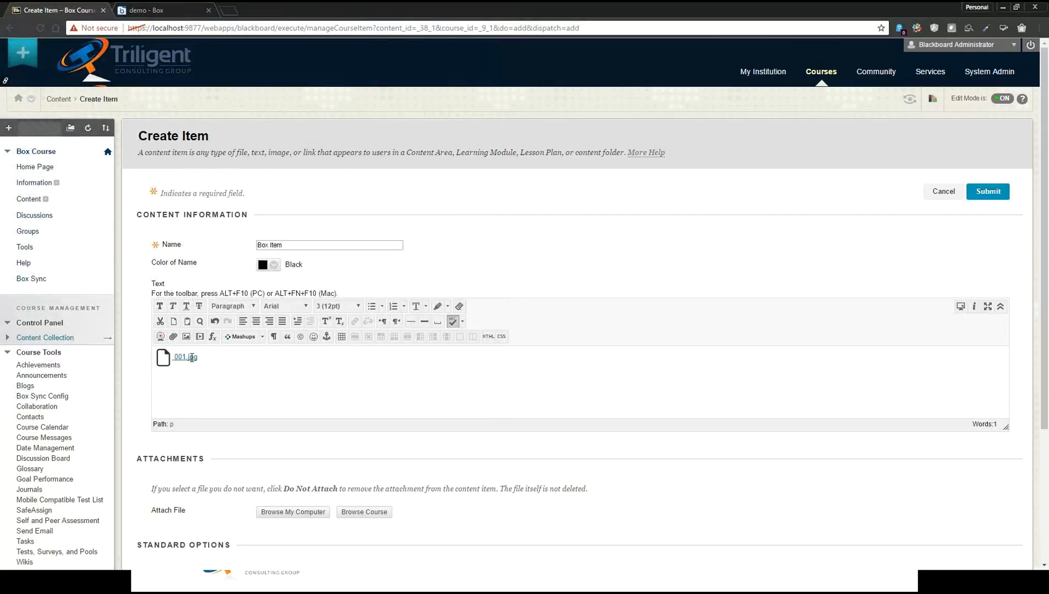
scroll(191, 357, down, 3)
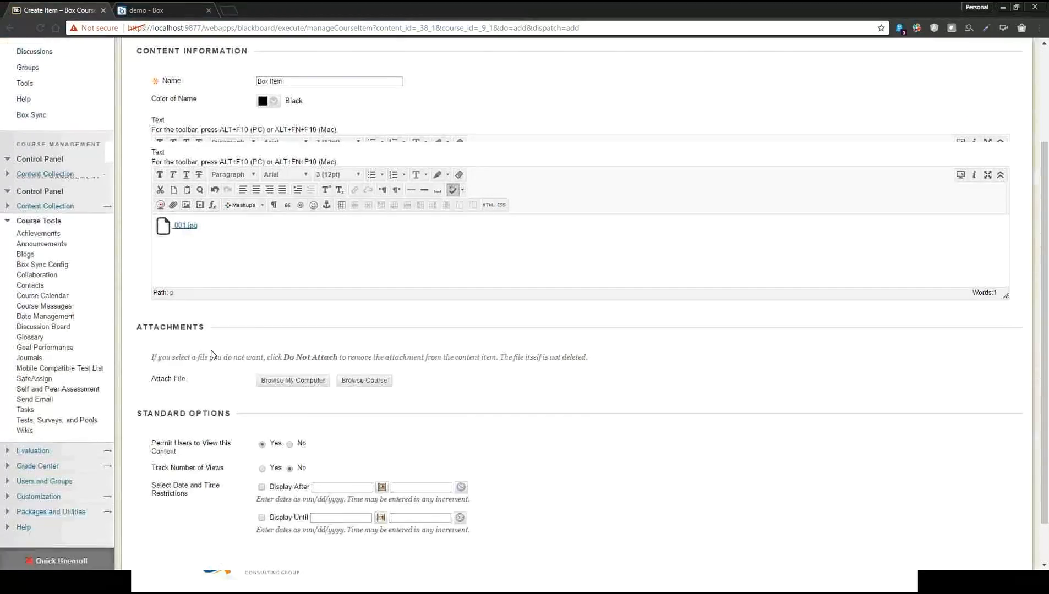
scroll(398, 351, up, 2)
click(995, 140)
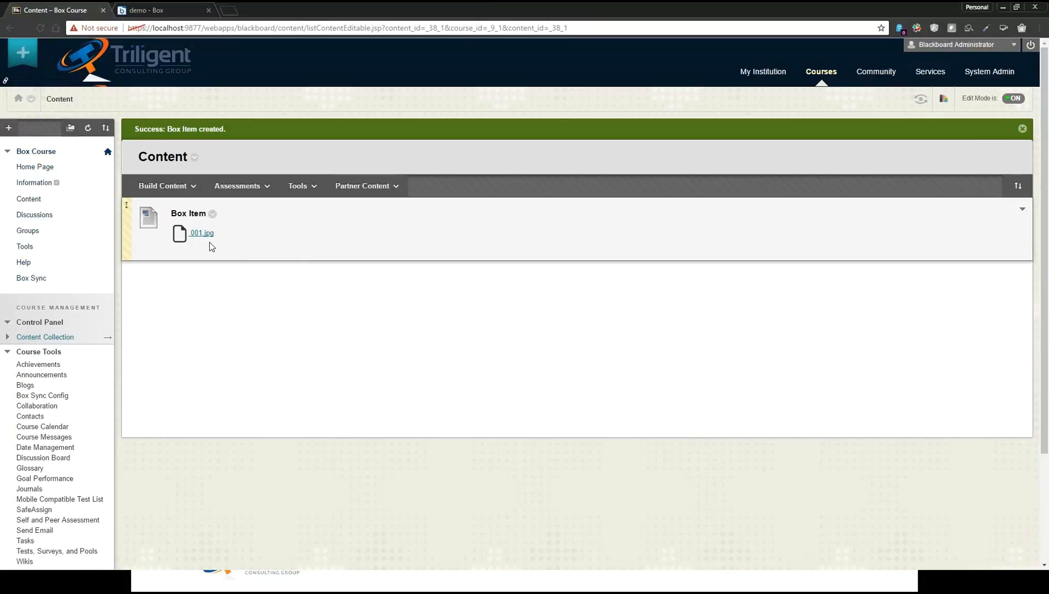
Start a new Box Content entry in the course's Content area, named Box Content with the description Box Content Description
click(180, 193)
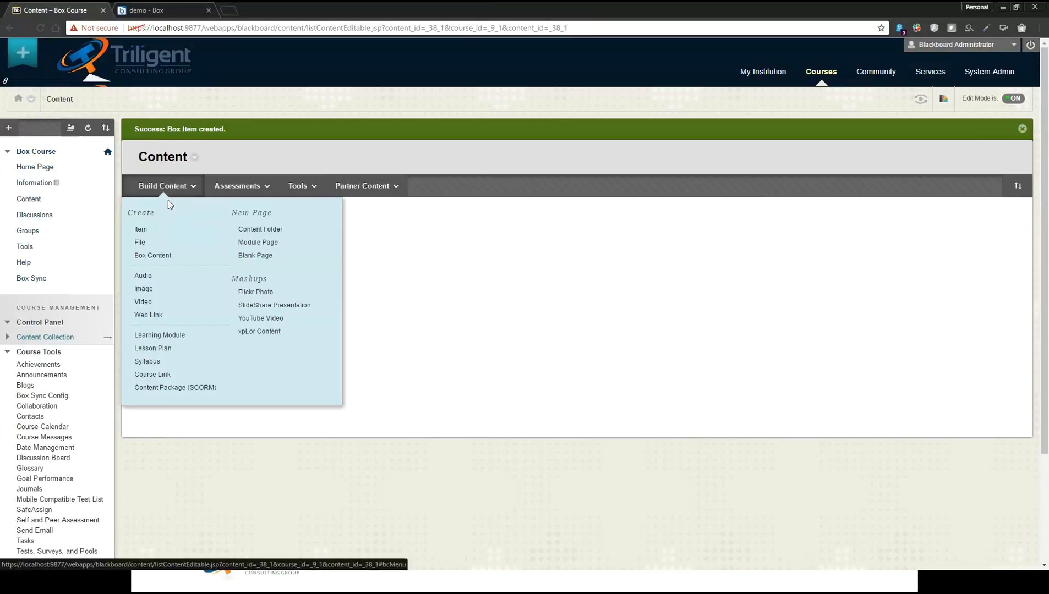
click(162, 259)
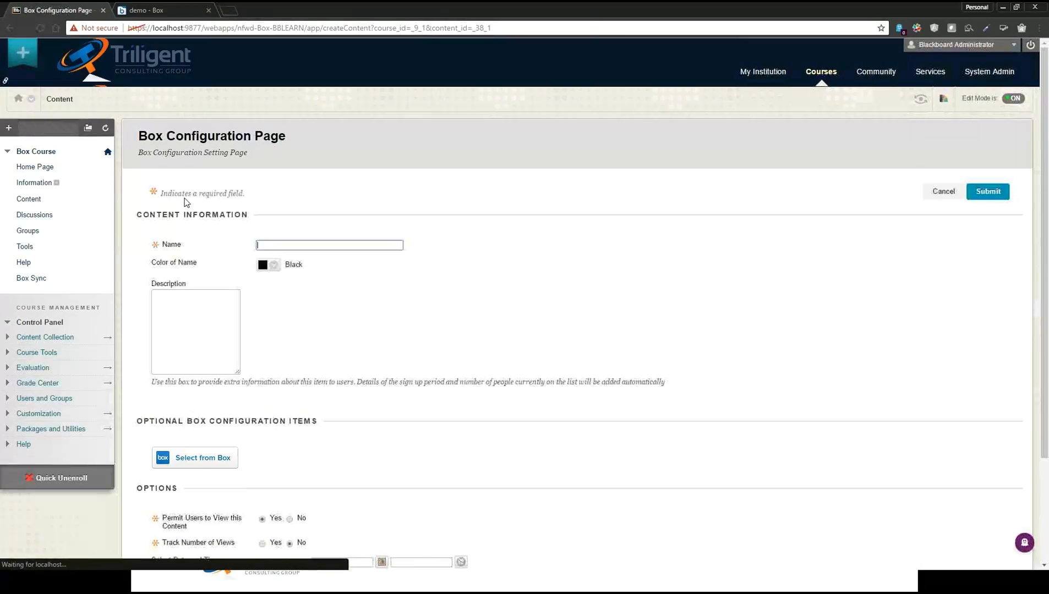
text(Box Conte)
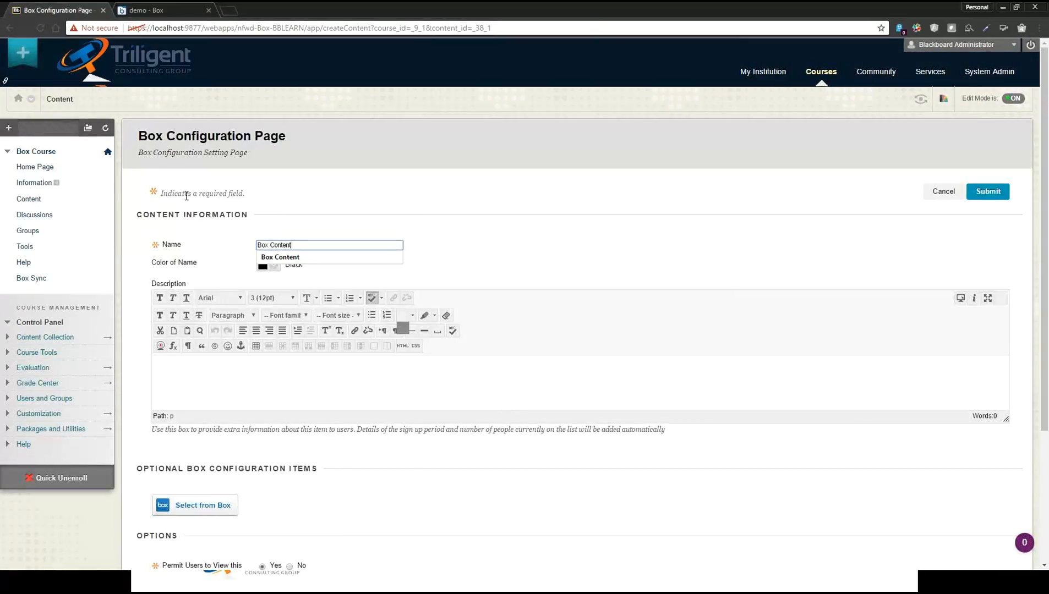
text(nt)
click(198, 386)
text(Box Con)
text(t Description)
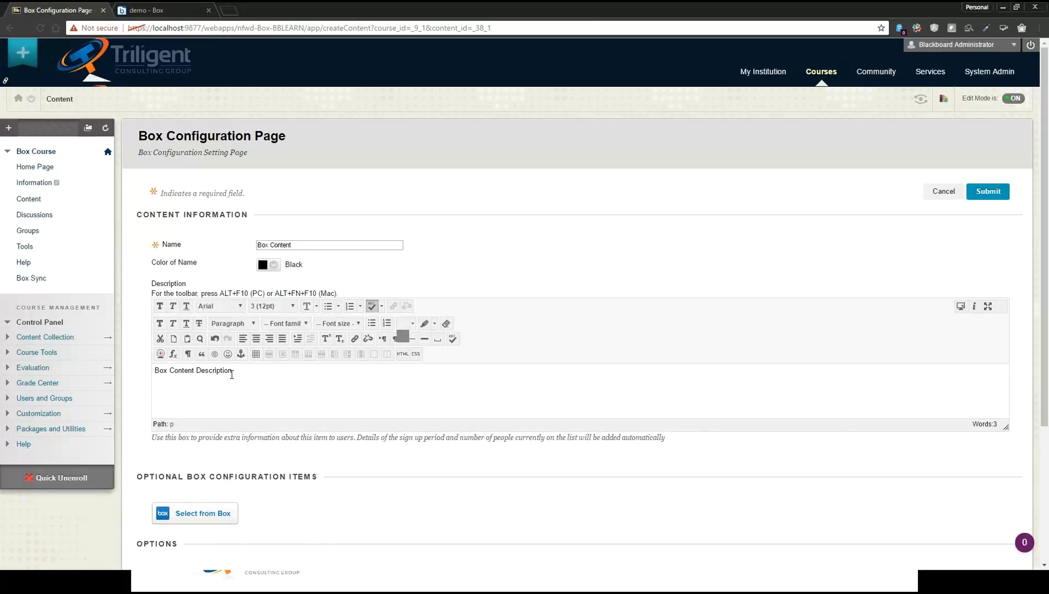
Attach the demo folder from Box to the Box Content entry and submit it
scroll(231, 375, down, 2)
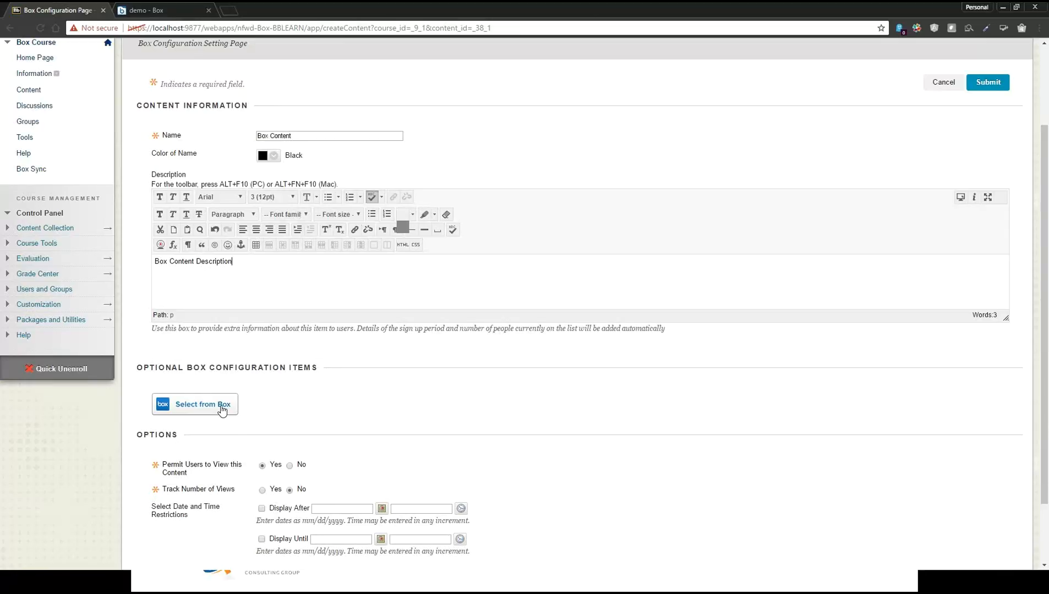
click(222, 409)
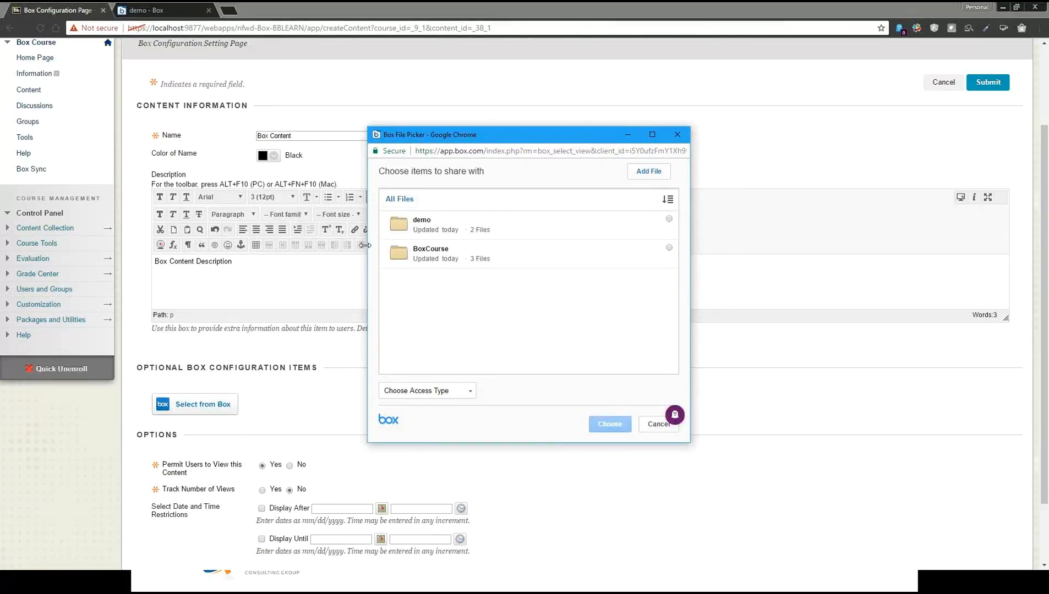
click(668, 219)
click(608, 427)
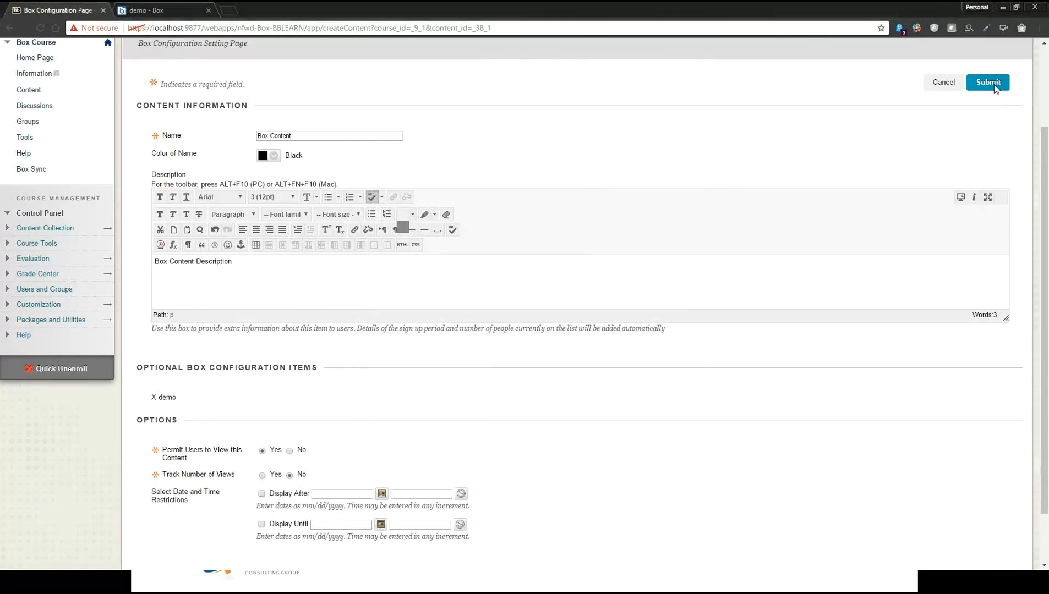
click(993, 84)
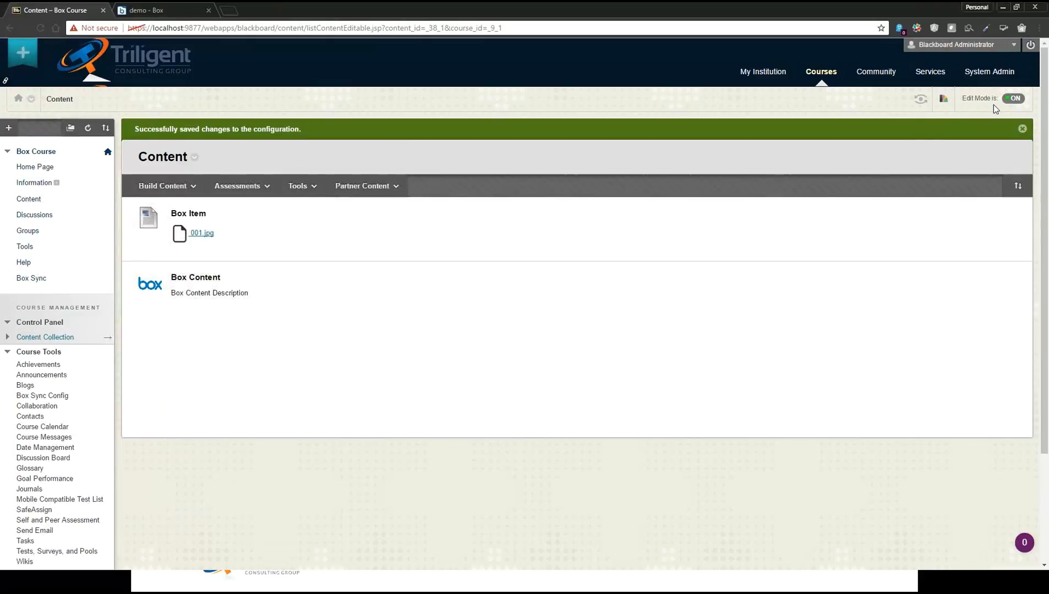
Turn Edit Mode off, open the Box Content entry, and move the cloud into position to view the embedded demo folder
click(1012, 98)
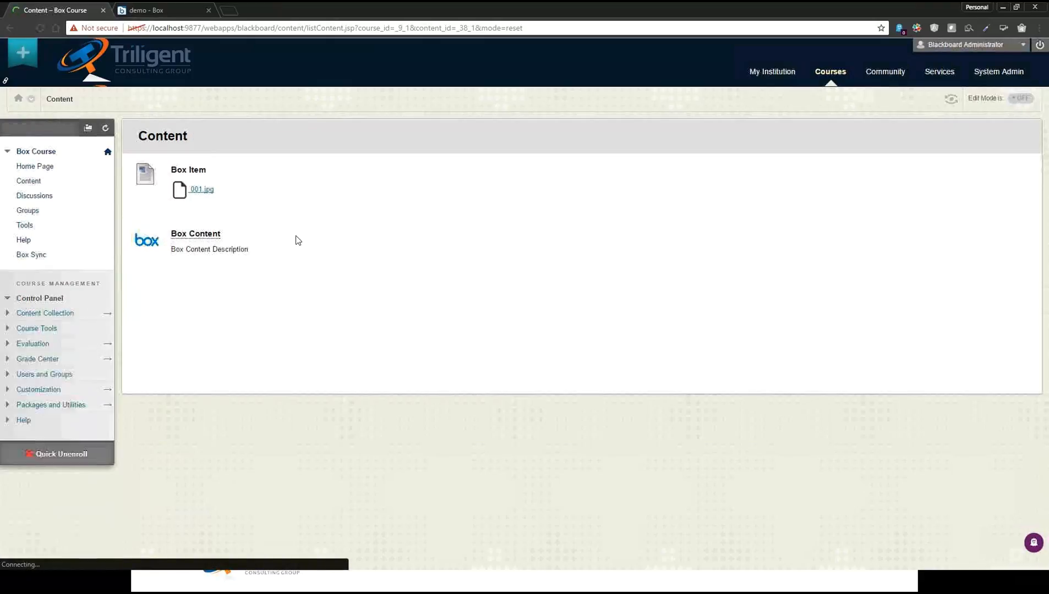
click(199, 236)
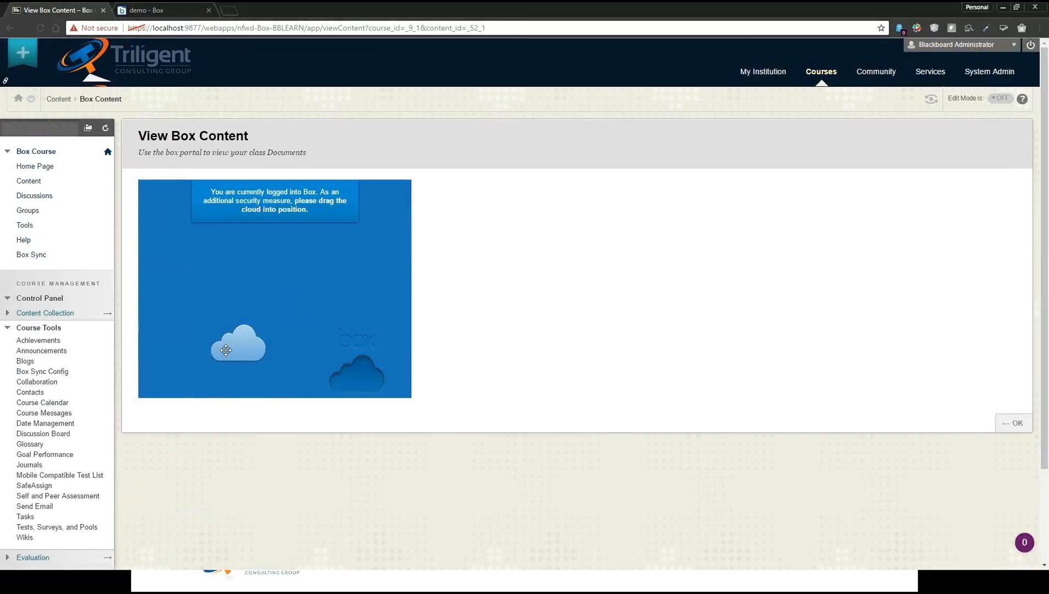
drag(231, 349, 353, 380)
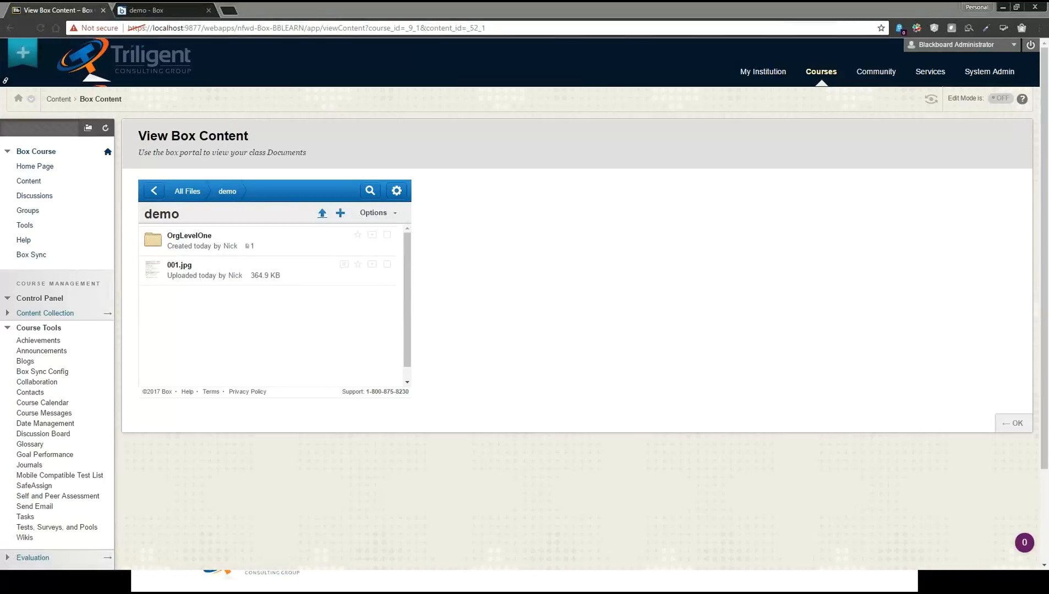
key(alt+Tab)
click(542, 366)
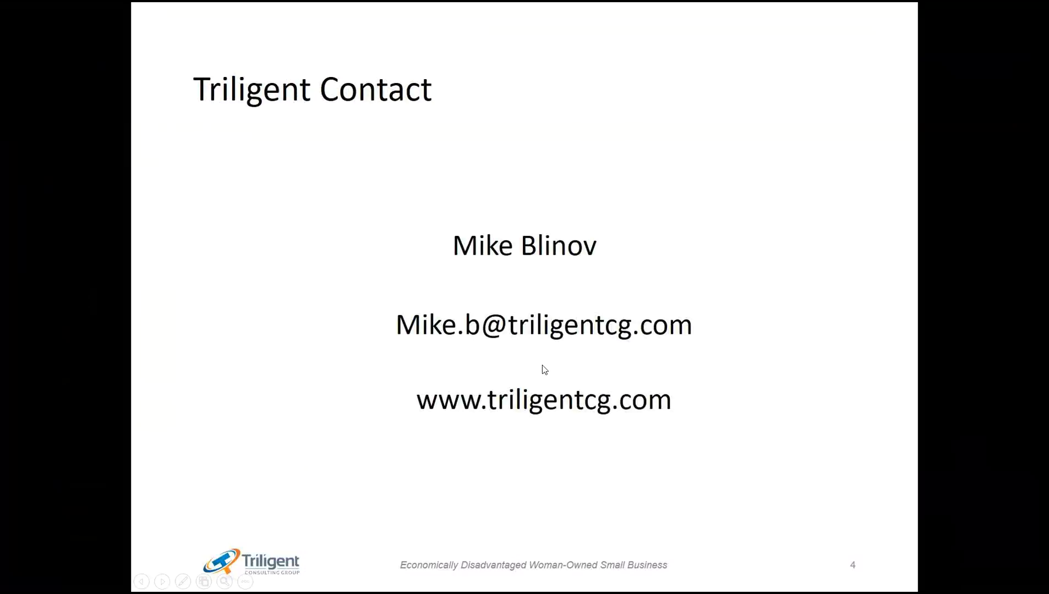